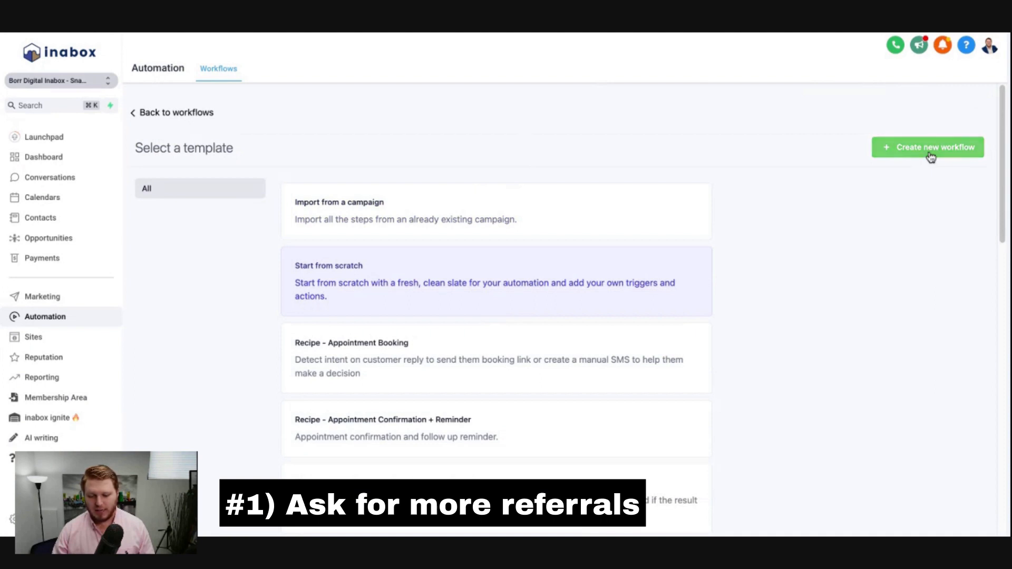
Create a new workflow from scratch and name it "Referral request"
{"action": "left_click", "coordinate": [928, 153]}
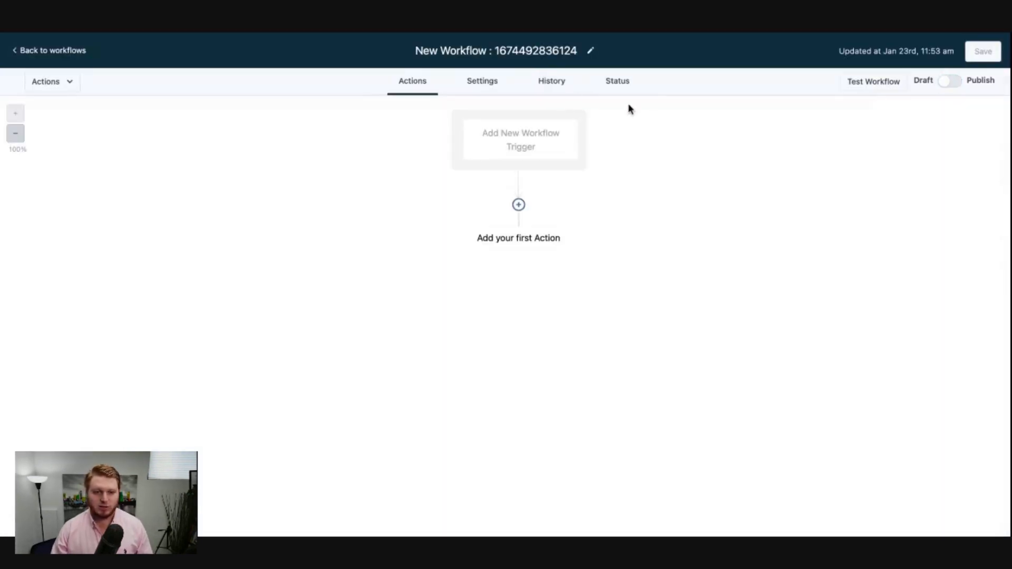
{"action": "left_click", "coordinate": [560, 50]}
{"action": "type", "text": "Referra"}
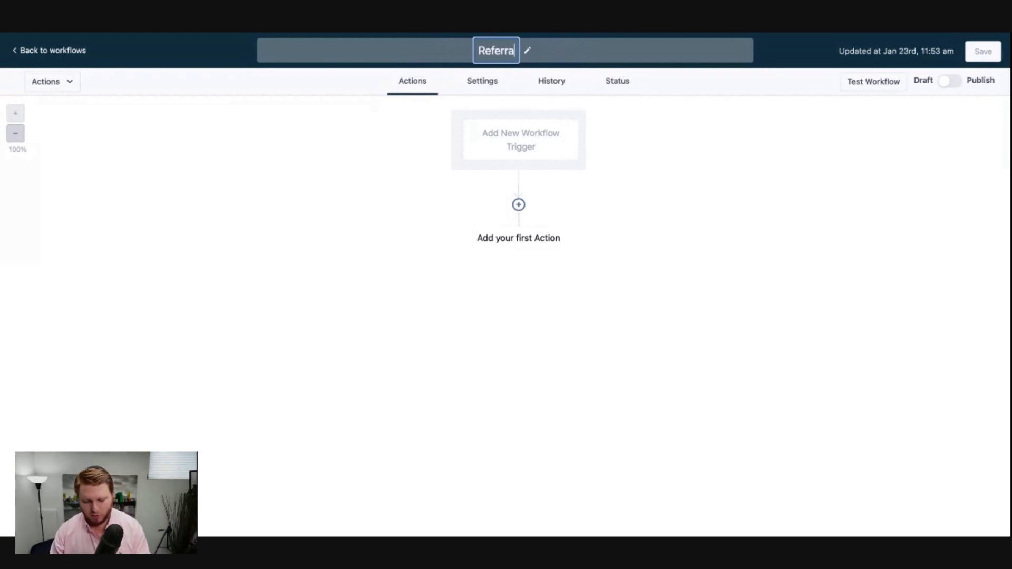
{"action": "type", "text": "l requ"}
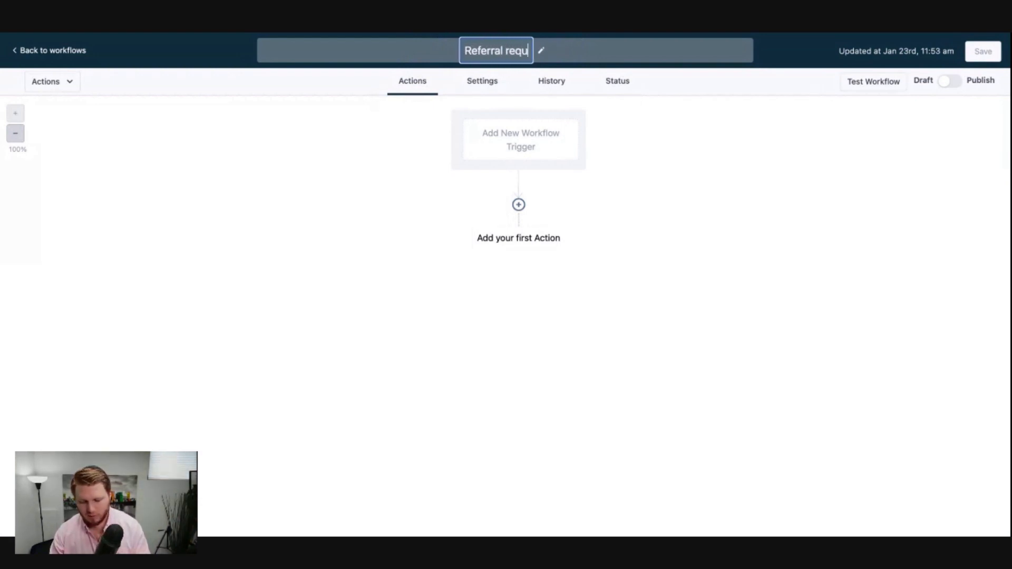
{"action": "type", "text": "est"}
{"action": "key", "text": "Return"}
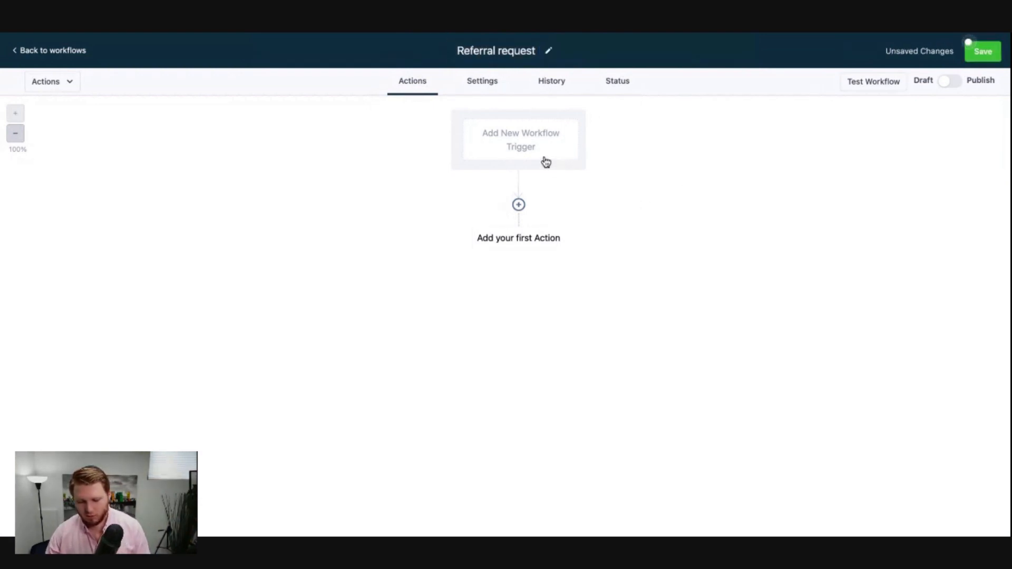
Add a Wait action with a time delay of 120 days as the workflow's first action
{"action": "left_click", "coordinate": [518, 208]}
{"action": "type", "text": "wai"}
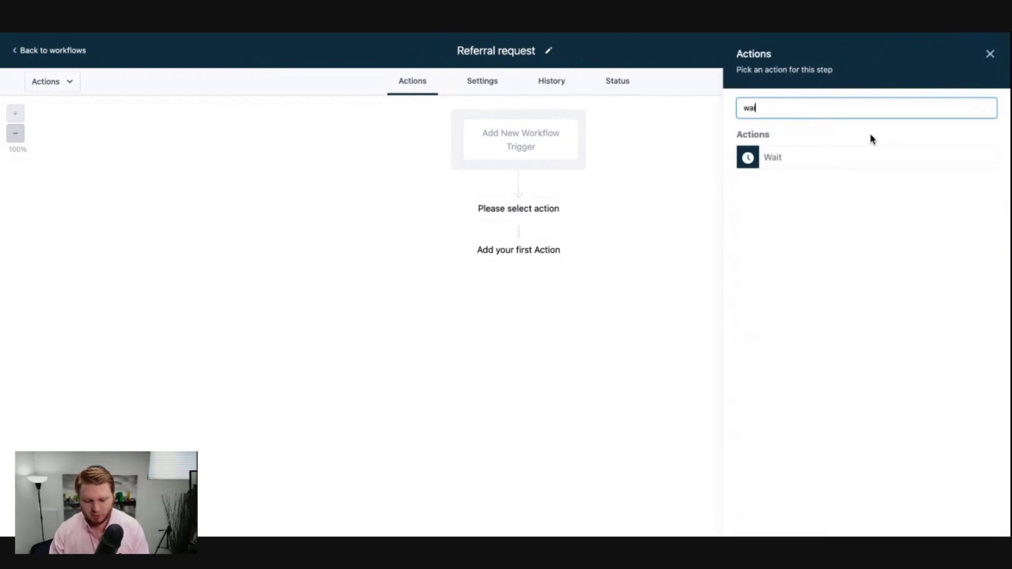
{"action": "type", "text": "t"}
{"action": "left_click", "coordinate": [890, 163]}
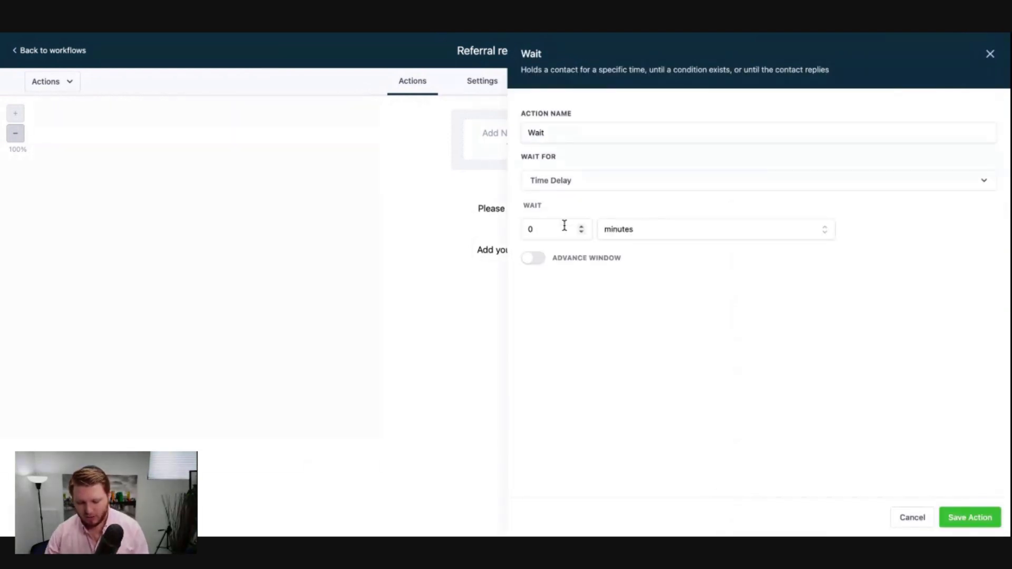
{"action": "left_click", "coordinate": [620, 228]}
{"action": "left_click", "coordinate": [648, 296]}
{"action": "left_click", "coordinate": [559, 234]}
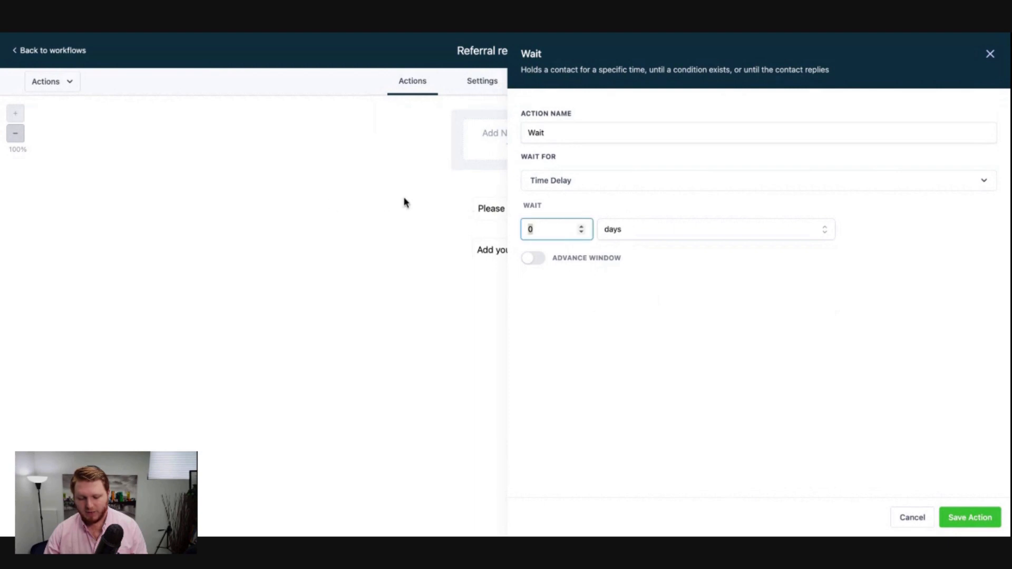
{"action": "type", "text": "120"}
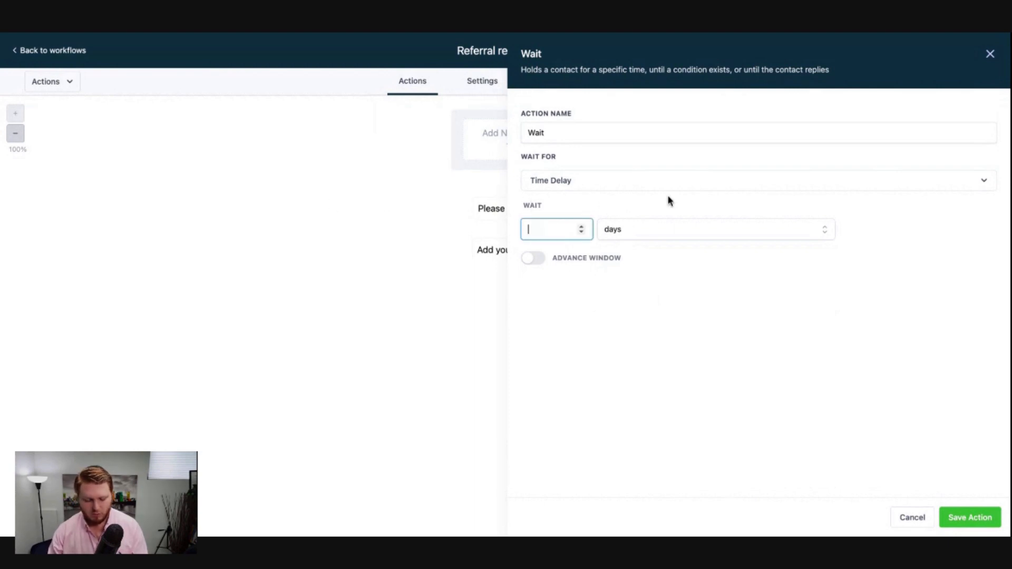
{"action": "left_click", "coordinate": [989, 523]}
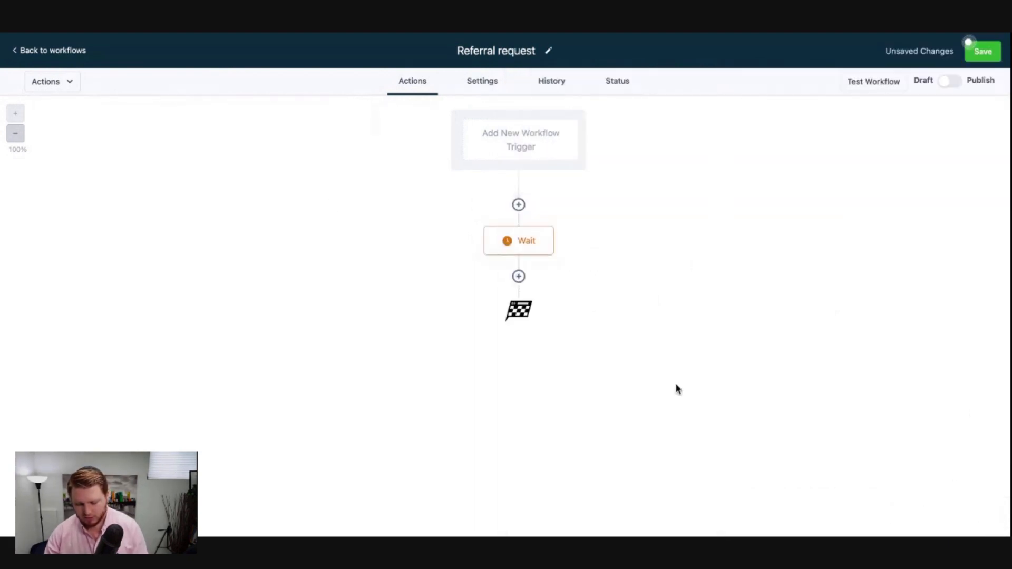
Add an SMS action after the Wait, greeting {{contact.first_name}} with "it's been a minute" and asking about anyone looking to buy or sell a home
{"action": "left_click", "coordinate": [518, 278]}
{"action": "left_click", "coordinate": [828, 194]}
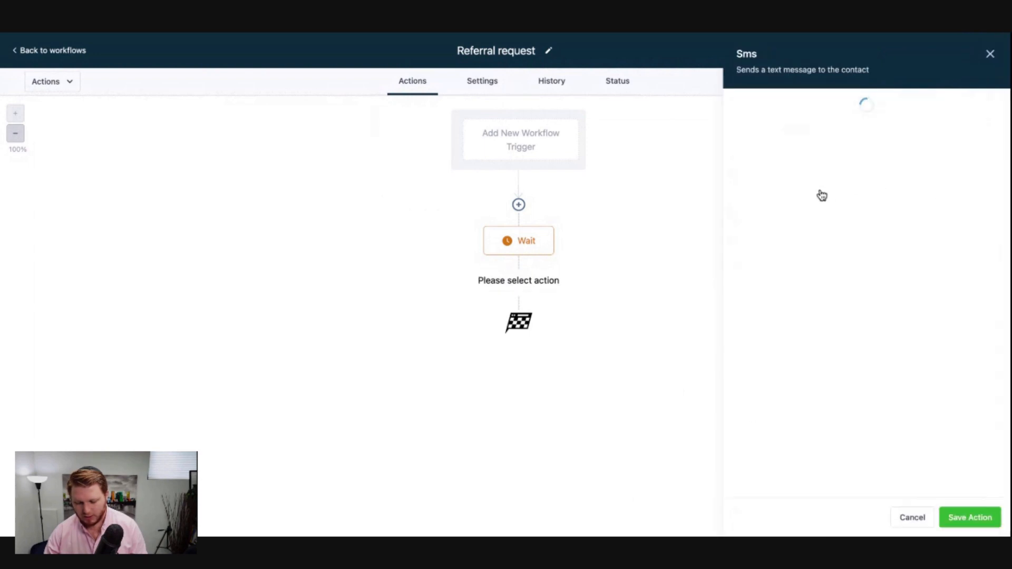
{"action": "left_click", "coordinate": [819, 282]}
{"action": "type", "text": "Hey {{contact.first_name}}, it's been a minute. Hope all is well! I was wondering if you of anyone looking to buy or sell a home?"}
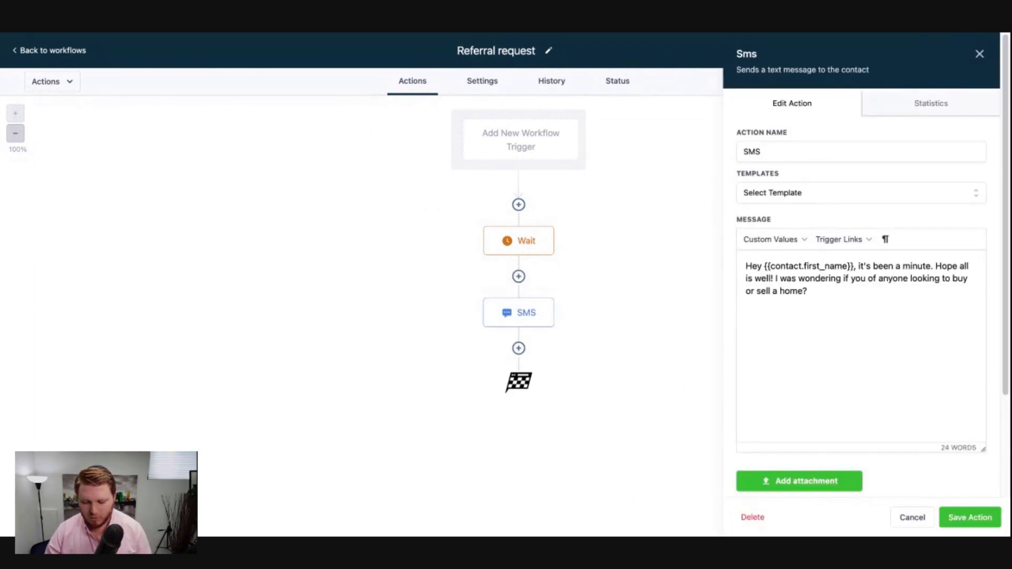
{"action": "left_click", "coordinate": [974, 517]}
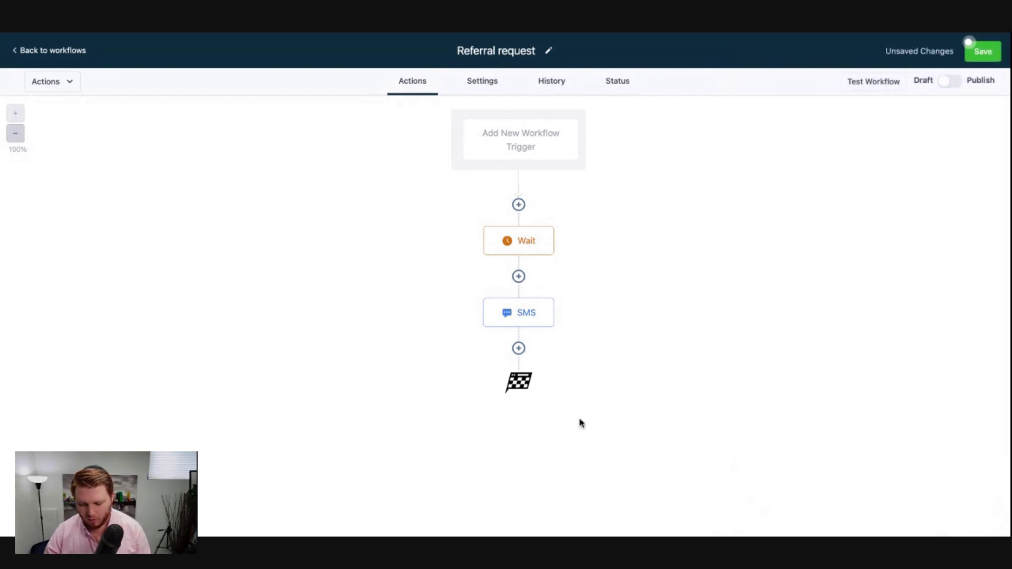
Add a second Wait action with a time delay of 120 days after the first SMS
{"action": "left_click", "coordinate": [517, 348]}
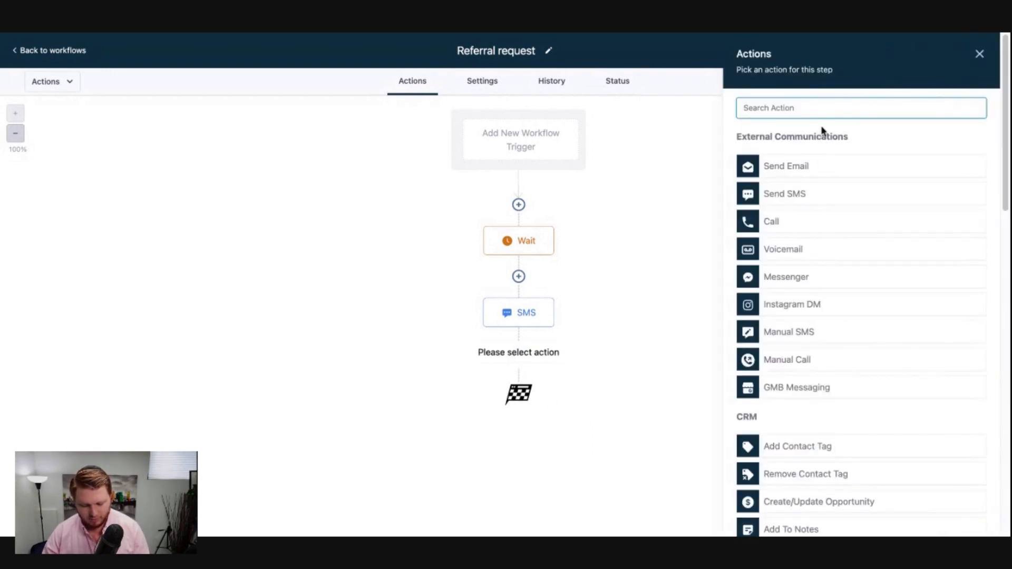
{"action": "type", "text": "wa"}
{"action": "left_click", "coordinate": [831, 158]}
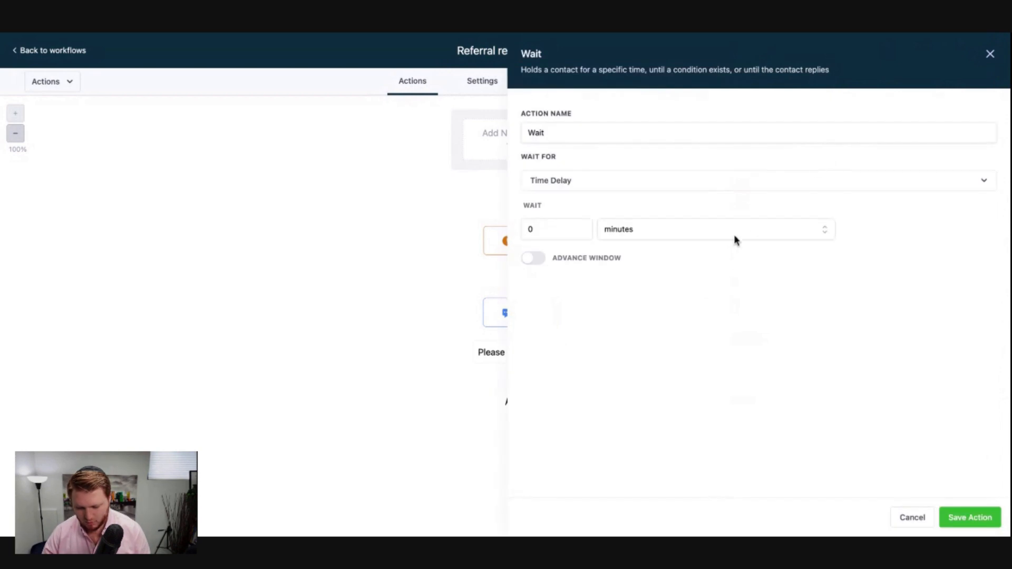
{"action": "left_click", "coordinate": [553, 236]}
{"action": "type", "text": "120"}
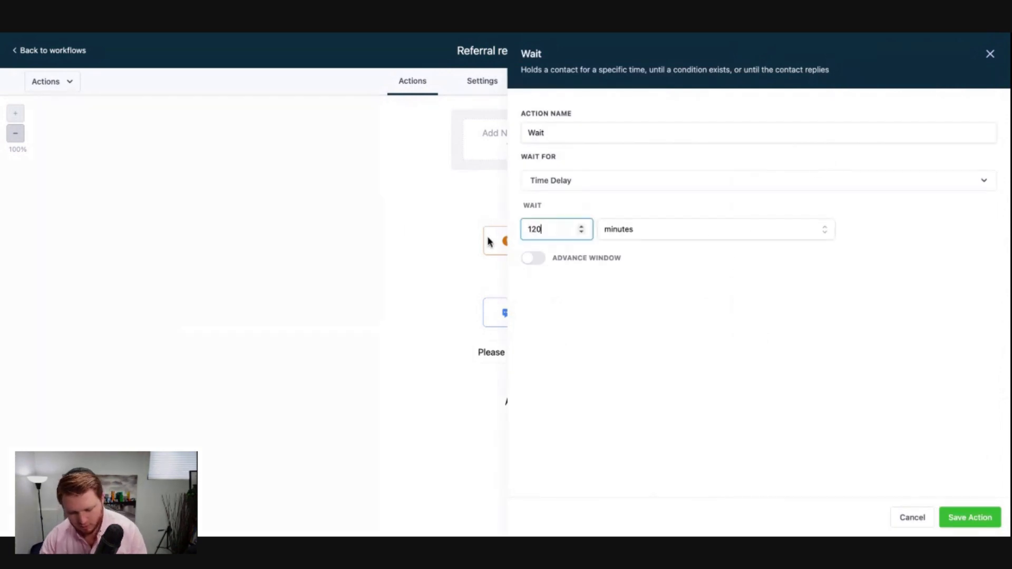
{"action": "left_click", "coordinate": [626, 232]}
{"action": "left_click", "coordinate": [632, 294]}
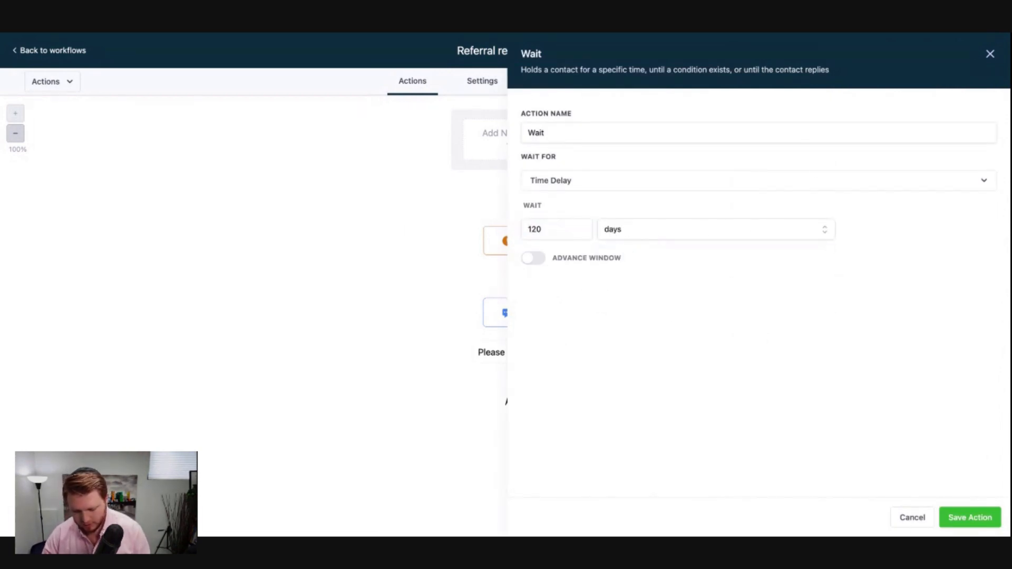
{"action": "left_click", "coordinate": [967, 519]}
Add a second SMS reintroducing the sender from XYZ brokerage and asking {{contact.first_name}} about anyone looking to buy or sell a home
{"action": "left_click", "coordinate": [517, 418]}
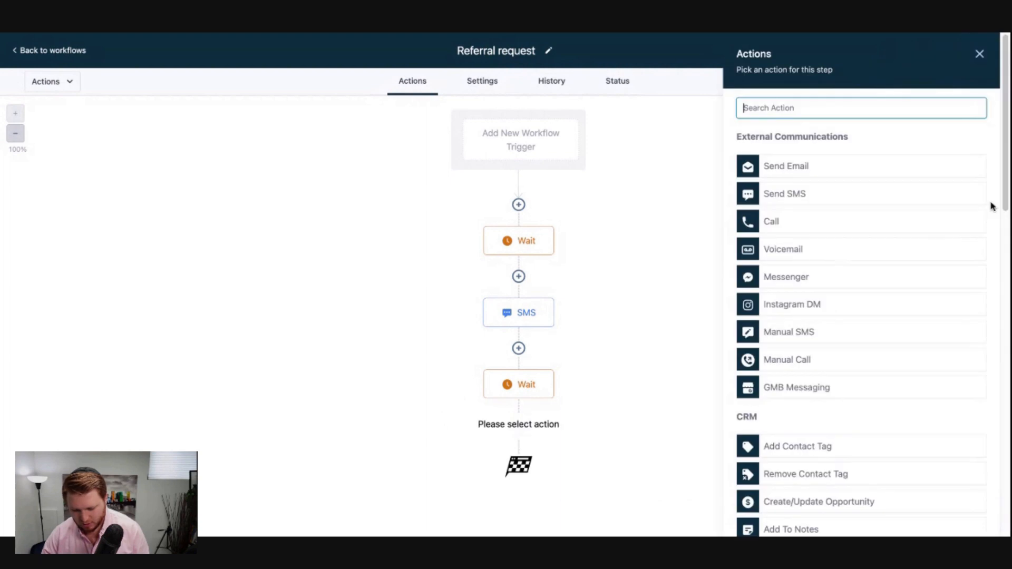
{"action": "left_click", "coordinate": [872, 200]}
{"action": "type", "text": "Hey {{contact.first_name}}, it's Oliver again from XYZ brokerage. I was reaching out to ask if you of anyone looking to buy or sell a home?"}
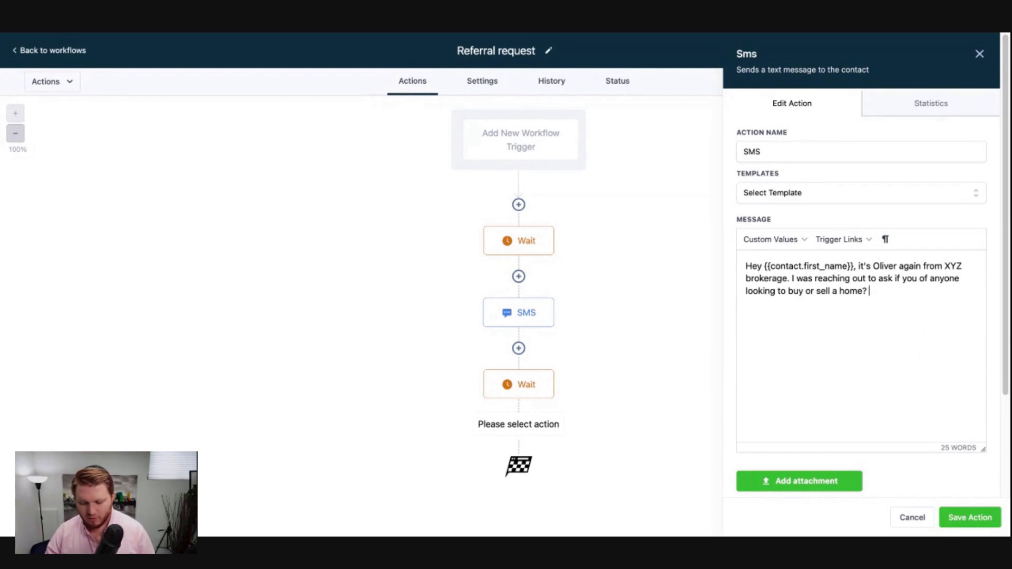
{"action": "left_click", "coordinate": [970, 517]}
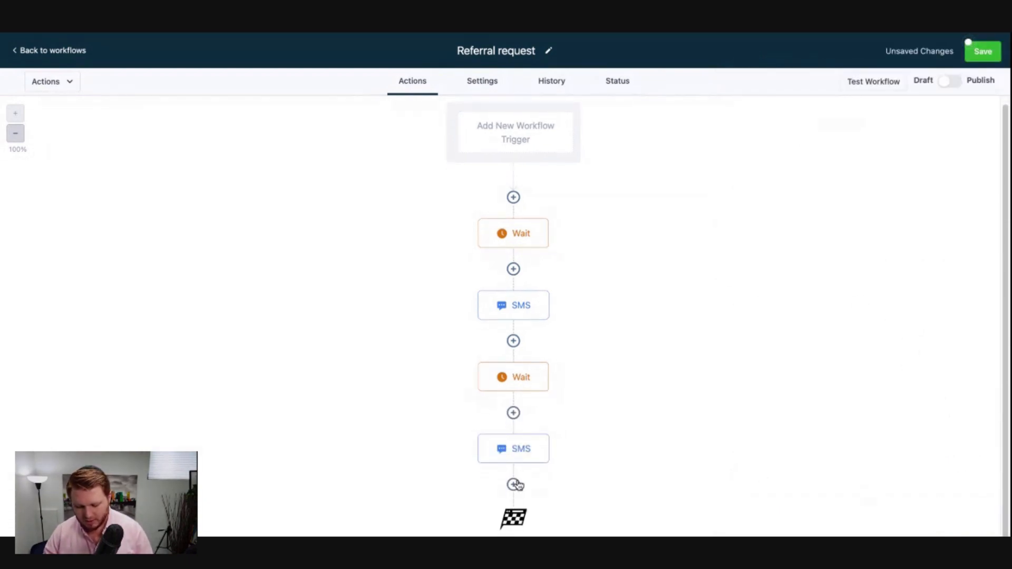
Add a third Wait action with a time delay of 120 days after the second SMS
{"action": "left_click", "coordinate": [514, 462]}
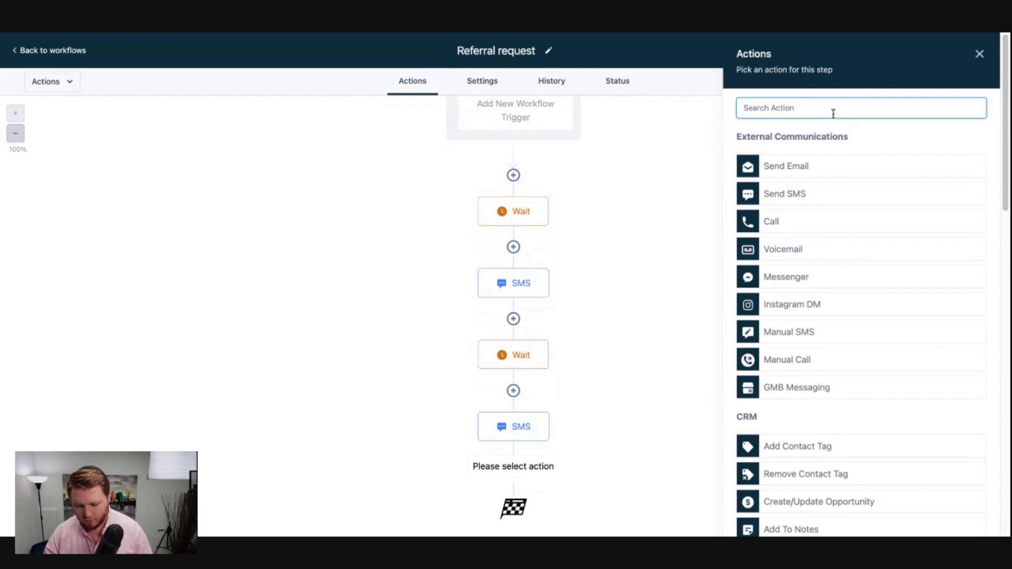
{"action": "type", "text": "wait"}
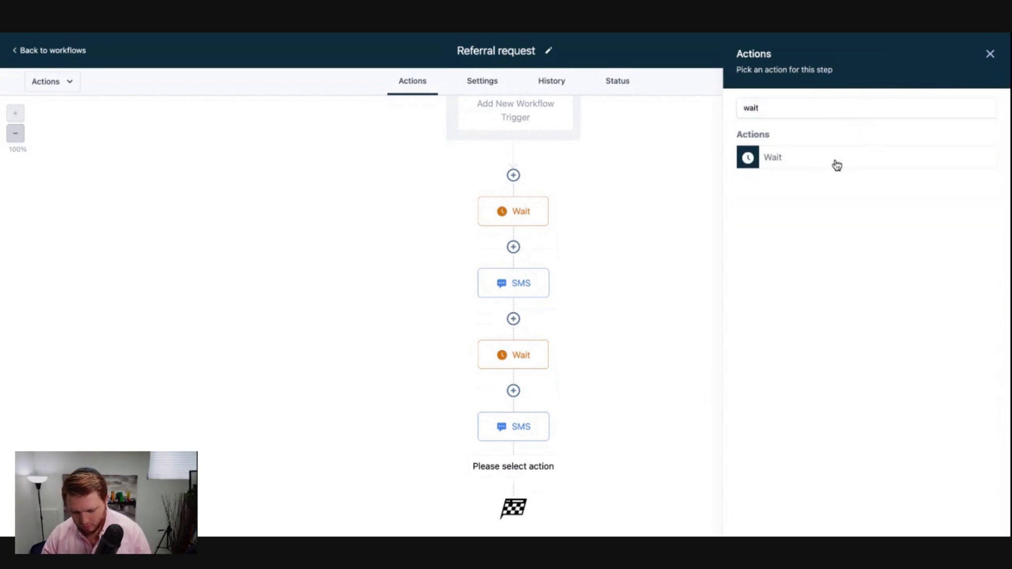
{"action": "left_click", "coordinate": [833, 160]}
{"action": "left_click", "coordinate": [558, 226]}
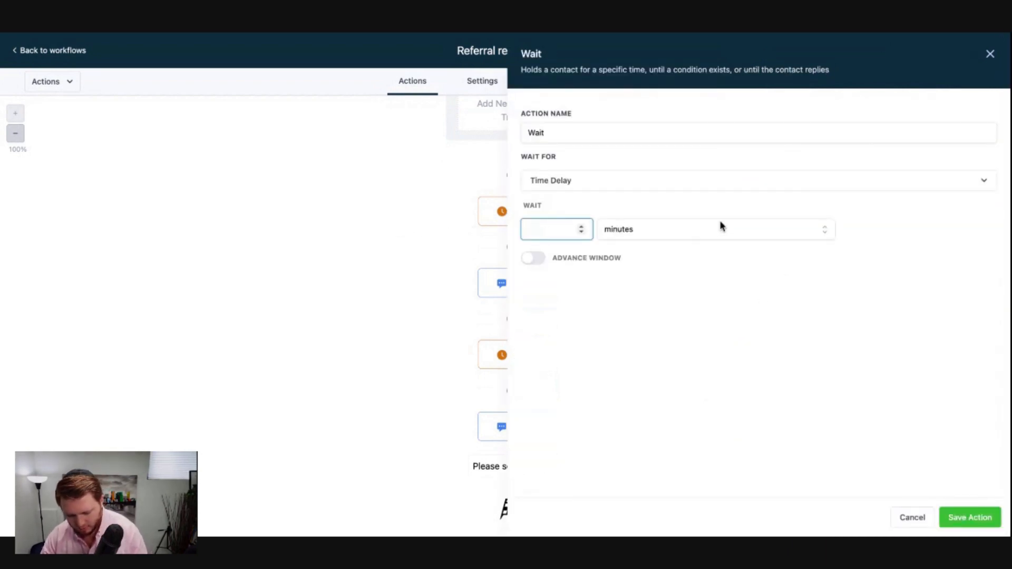
{"action": "type", "text": "120"}
{"action": "left_click", "coordinate": [781, 232]}
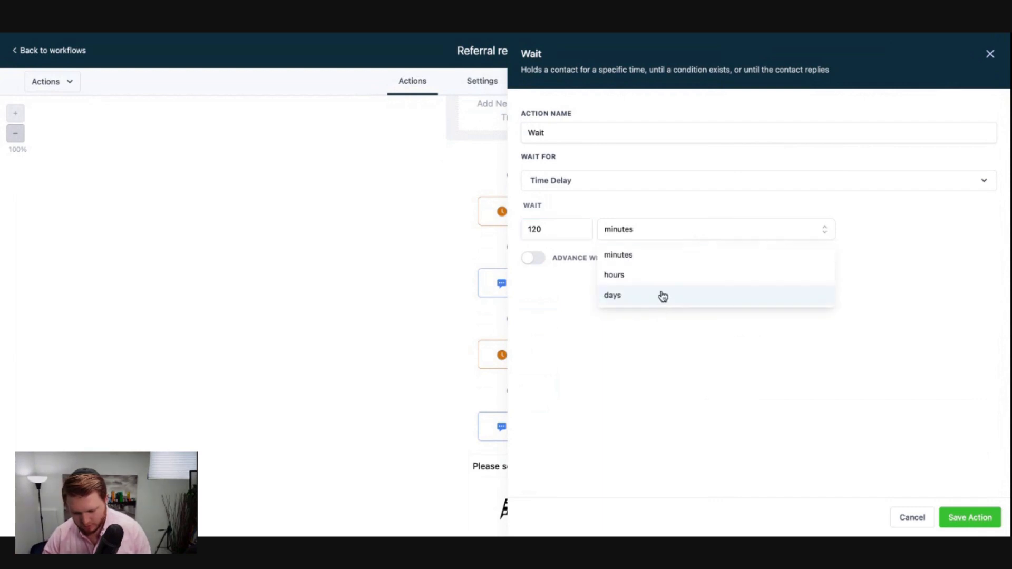
{"action": "left_click", "coordinate": [663, 296]}
{"action": "left_click", "coordinate": [993, 521]}
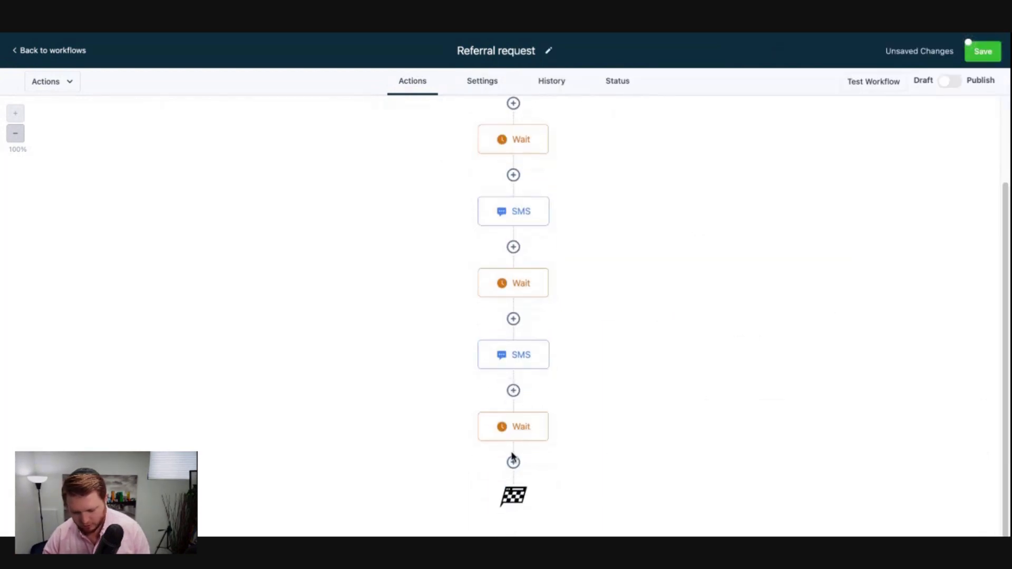
Add a third SMS about this Real Estate market, asking whether {{contact.first_name}} happens to "have any friends looking to buy or sell at the moment?"
{"action": "left_click", "coordinate": [512, 462]}
{"action": "left_click", "coordinate": [783, 198]}
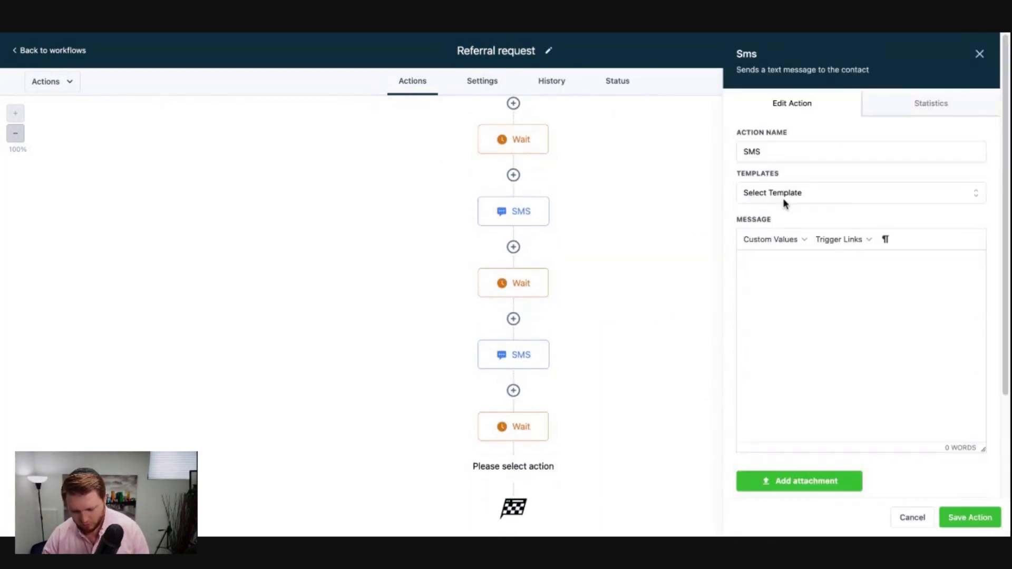
{"action": "left_click", "coordinate": [801, 288]}
{"action": "type", "text": "Hey {{contact.first_name}}, not sure if you know of anyone looking to get into this Real Estate market. Do you happen to know of anyone looking to buy or sell at the moment?"}
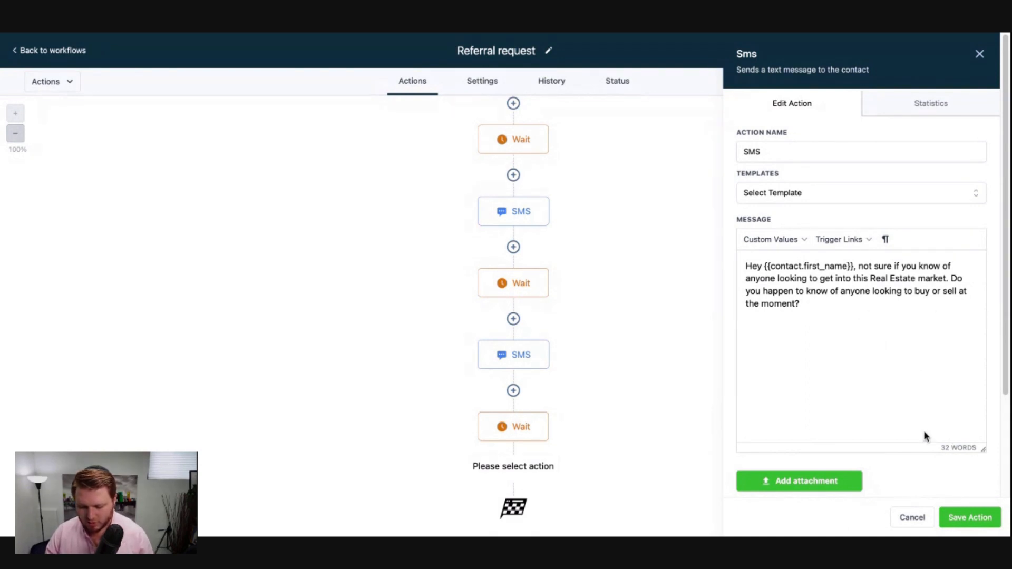
{"action": "left_click_drag", "start_coordinate": [806, 290], "coordinate": [878, 291]}
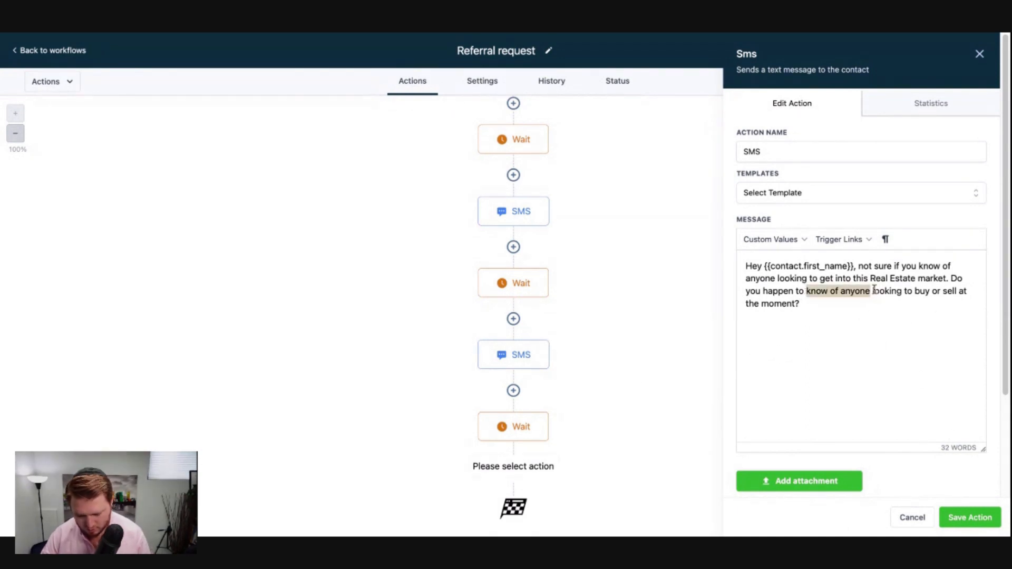
{"action": "type", "text": "have any friends"}
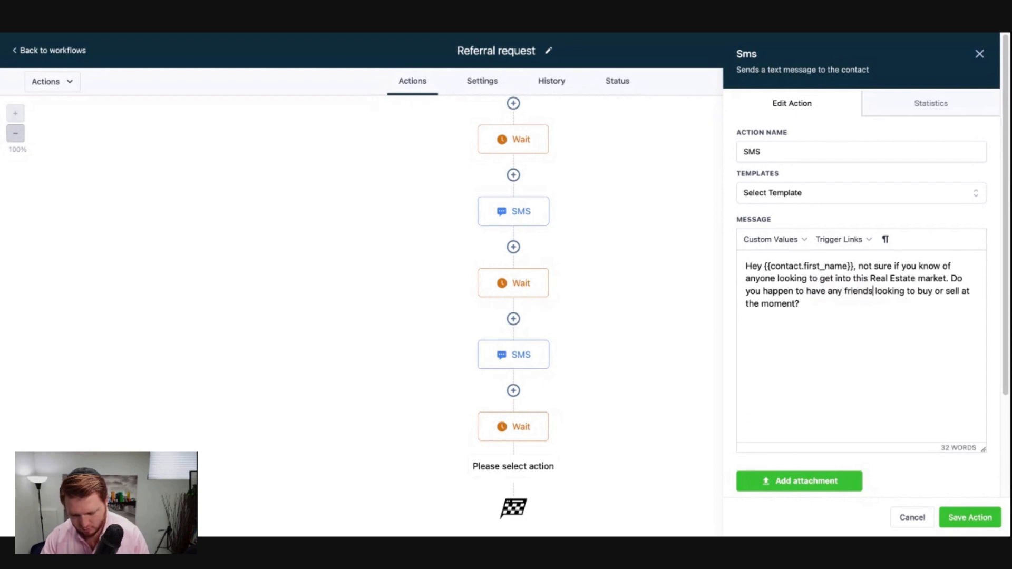
{"action": "left_click", "coordinate": [969, 517]}
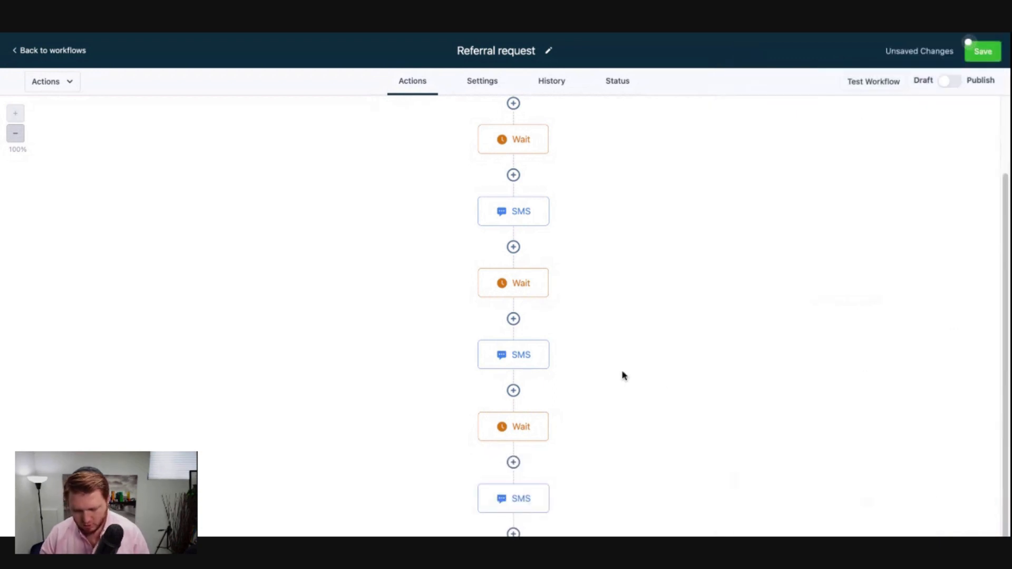
Add a Go To action after the last SMS and link it back to the first Wait so the sequence loops
{"action": "scroll", "coordinate": [569, 411], "scroll_direction": "down", "scroll_amount": 2}
{"action": "scroll", "coordinate": [546, 191], "scroll_direction": "up", "scroll_amount": 2}
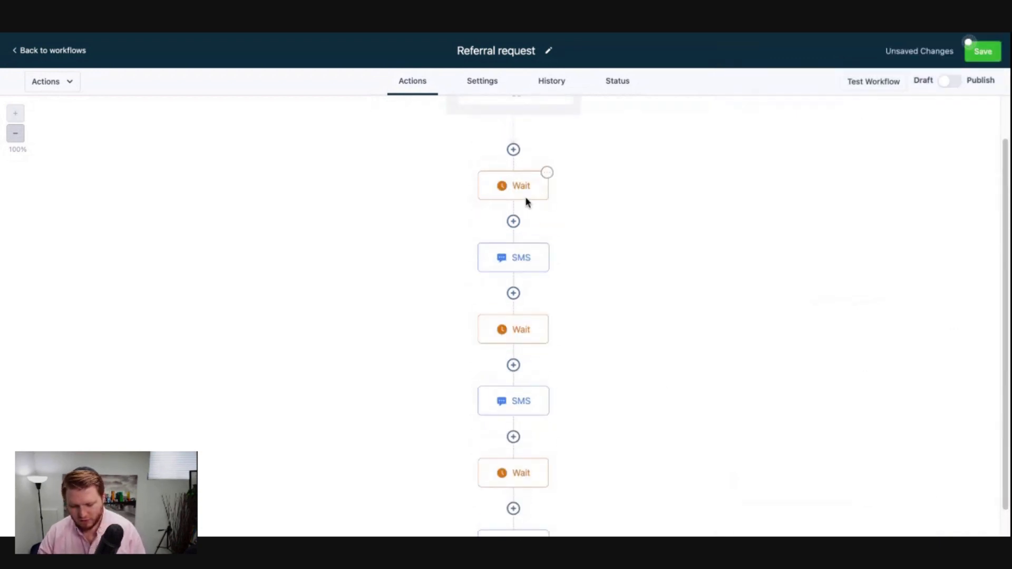
{"action": "scroll", "coordinate": [528, 377], "scroll_direction": "down", "scroll_amount": 2}
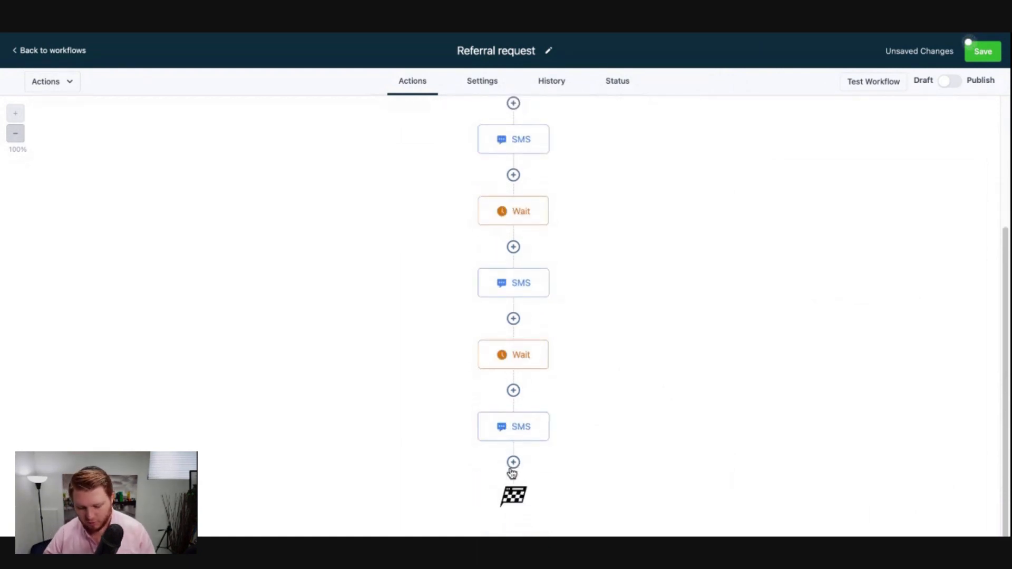
{"action": "left_click", "coordinate": [513, 463]}
{"action": "type", "text": "go to"}
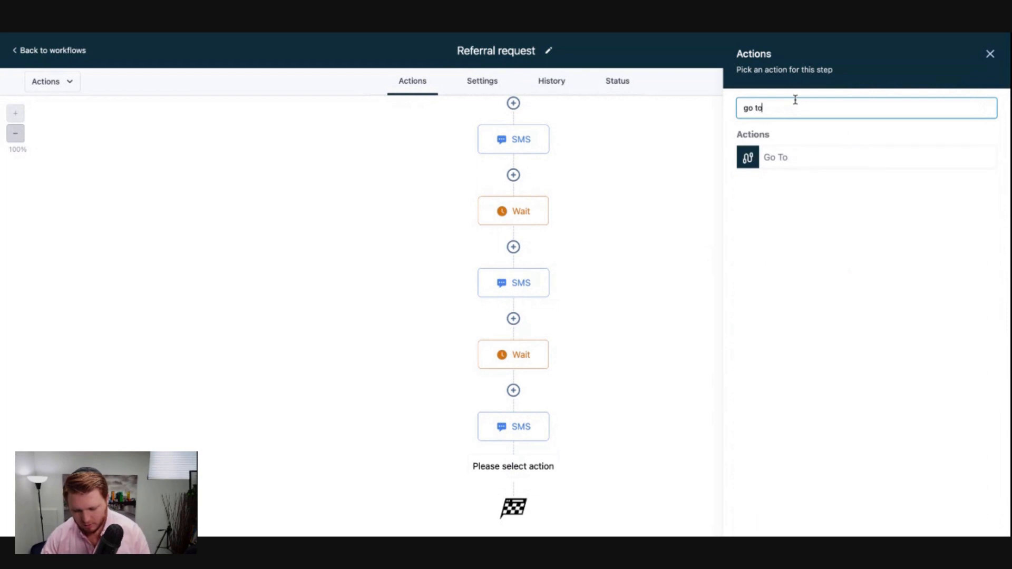
{"action": "left_click", "coordinate": [783, 163]}
{"action": "left_click", "coordinate": [969, 517]}
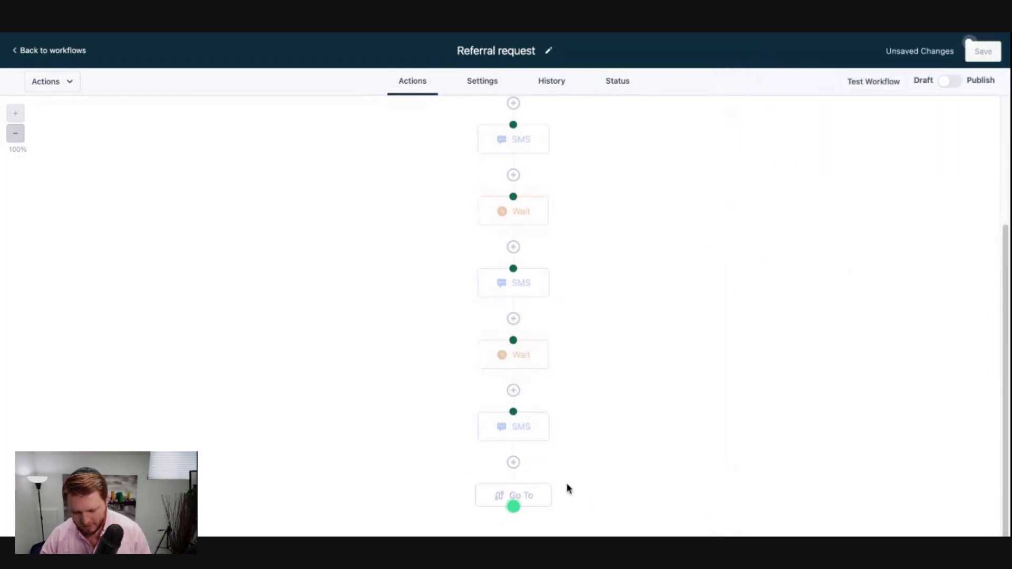
{"action": "scroll", "coordinate": [546, 212], "scroll_direction": "up", "scroll_amount": 5}
{"action": "left_click", "coordinate": [517, 233]}
{"action": "scroll", "coordinate": [683, 259], "scroll_direction": "down", "scroll_amount": 4}
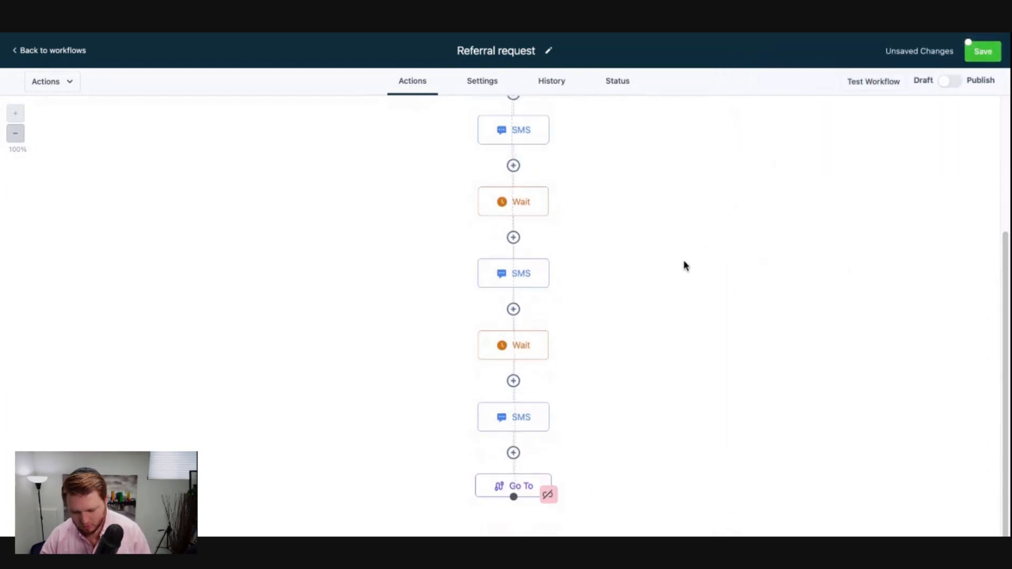
{"action": "scroll", "coordinate": [580, 256], "scroll_direction": "up", "scroll_amount": 3}
{"action": "scroll", "coordinate": [506, 248], "scroll_direction": "down", "scroll_amount": 3}
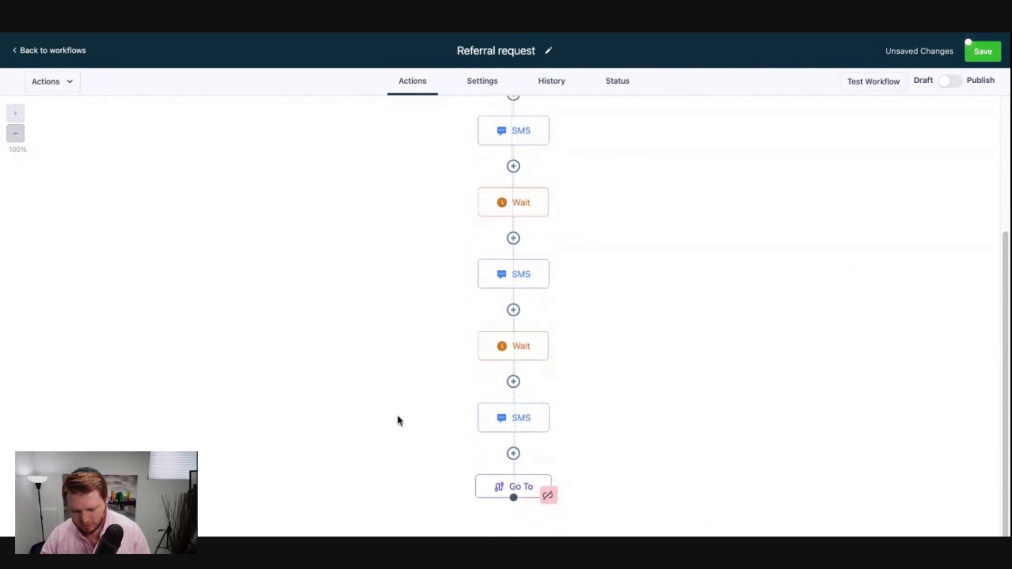
Save the Referral request workflow and look over its sequence of Wait and SMS actions
{"action": "scroll", "coordinate": [501, 292], "scroll_direction": "up", "scroll_amount": 4}
{"action": "left_click", "coordinate": [977, 51]}
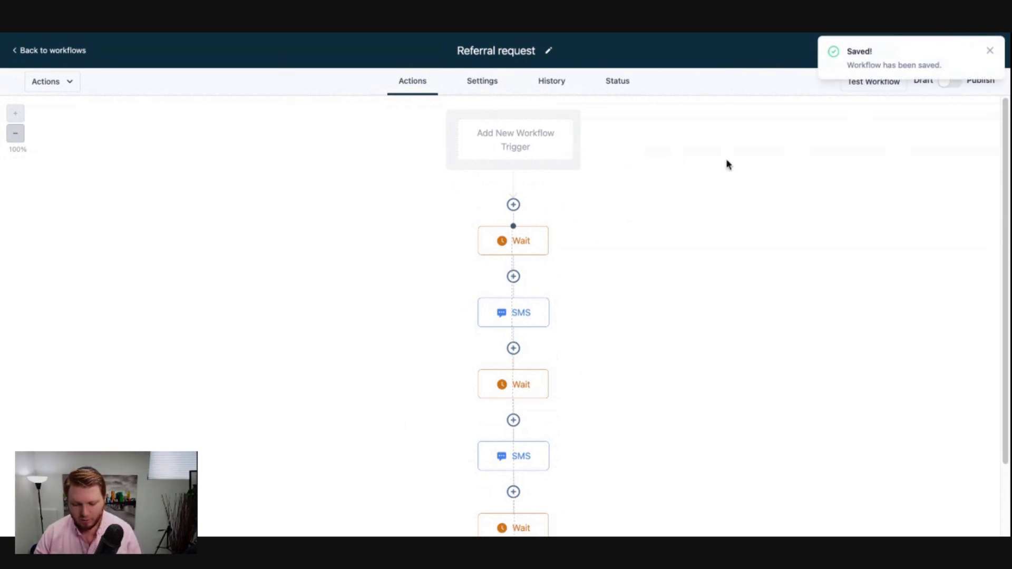
{"action": "scroll", "coordinate": [560, 211], "scroll_direction": "down", "scroll_amount": 1}
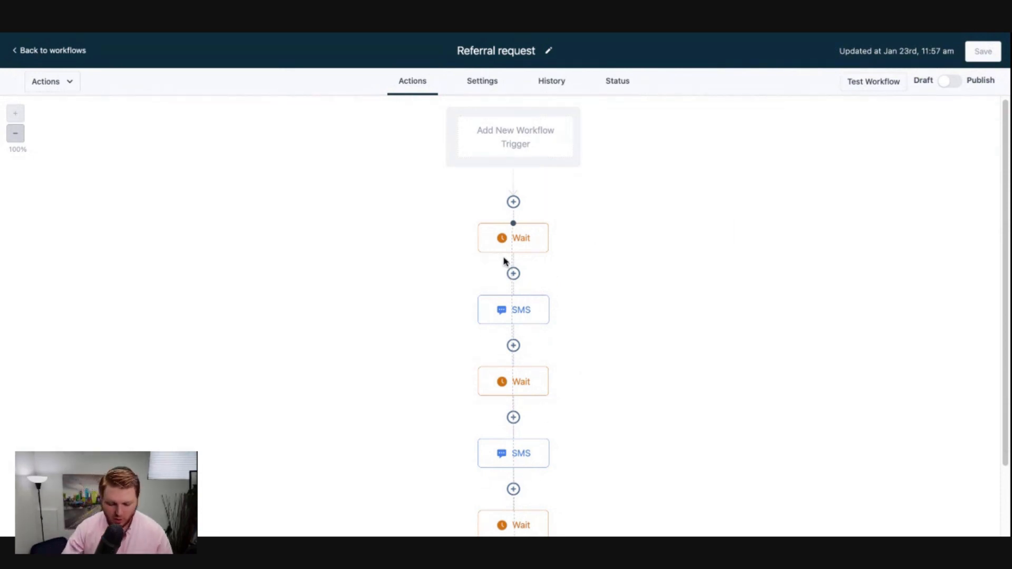
{"action": "scroll", "coordinate": [549, 336], "scroll_direction": "down", "scroll_amount": 1}
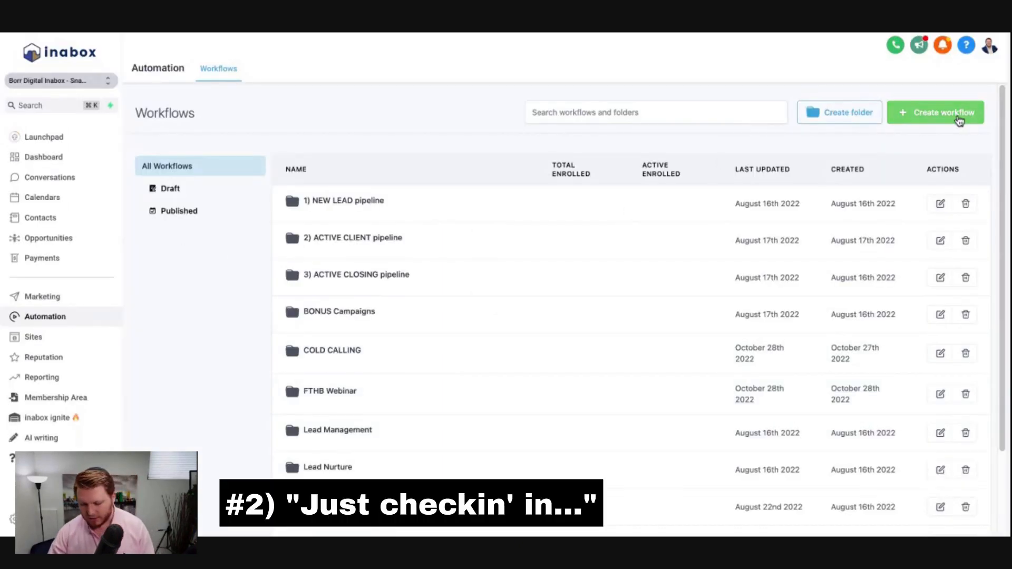
Create a new blank workflow and name it "Check in campaign"
{"action": "left_click", "coordinate": [932, 112]}
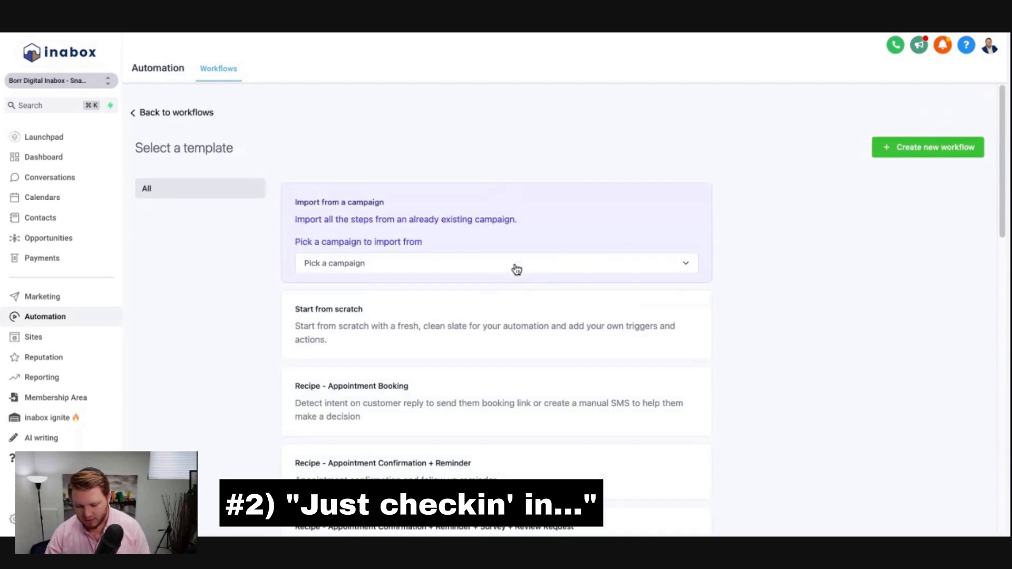
{"action": "left_click", "coordinate": [926, 148]}
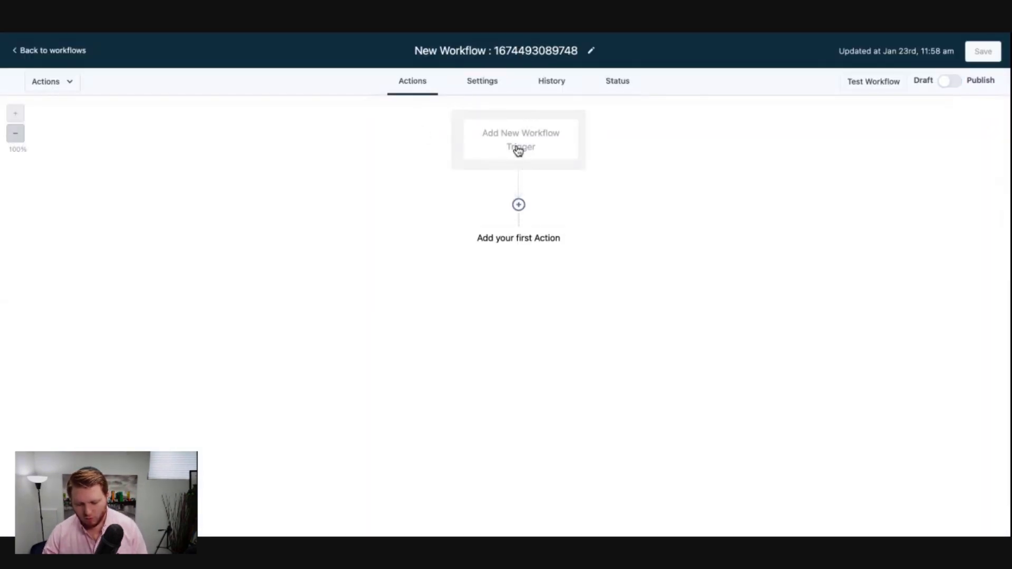
{"action": "left_click", "coordinate": [519, 56]}
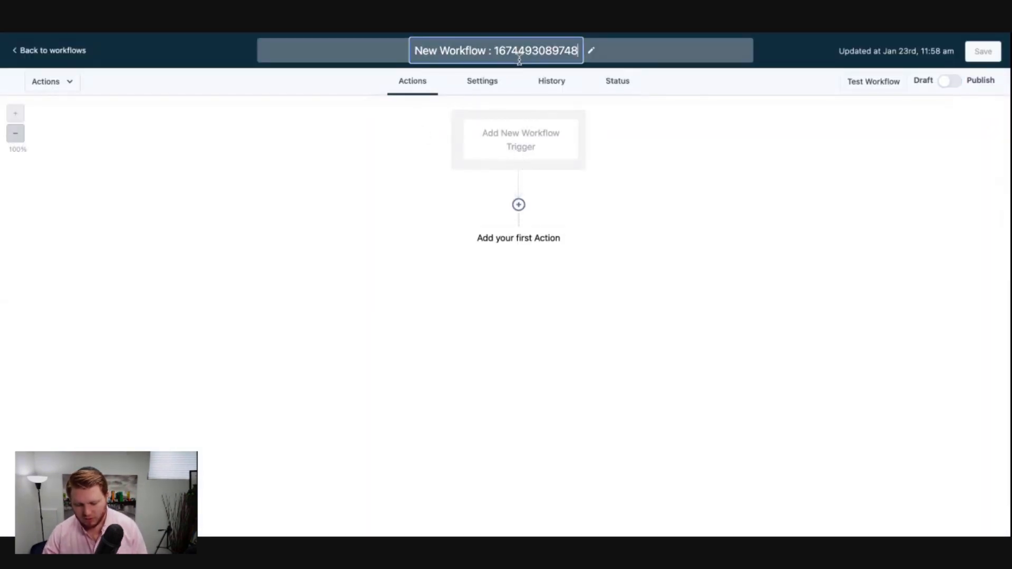
{"action": "key", "text": "super+a"}
{"action": "type", "text": "Check"}
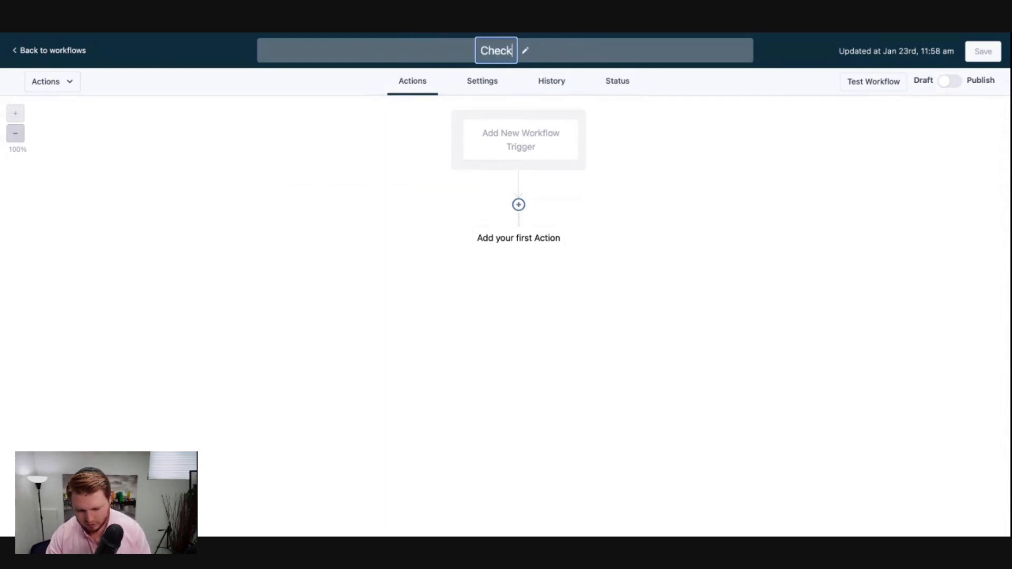
{"action": "type", "text": " in campaign"}
{"action": "left_click", "coordinate": [542, 104]}
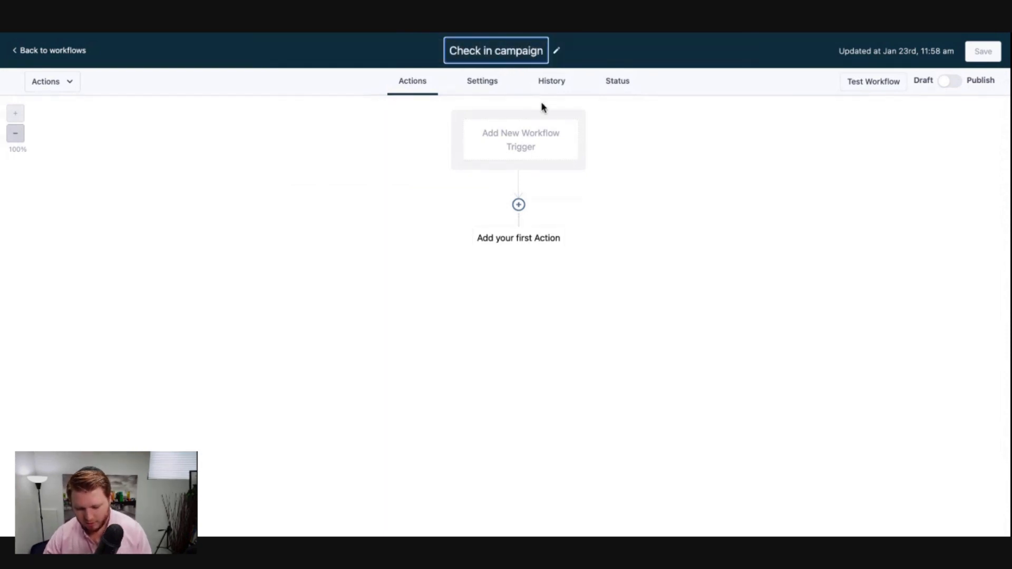
Add a first SMS: "Hey {{contact.first_name}}, it's been a minute since we connected! How's everyone doing?"
{"action": "left_click", "coordinate": [519, 205]}
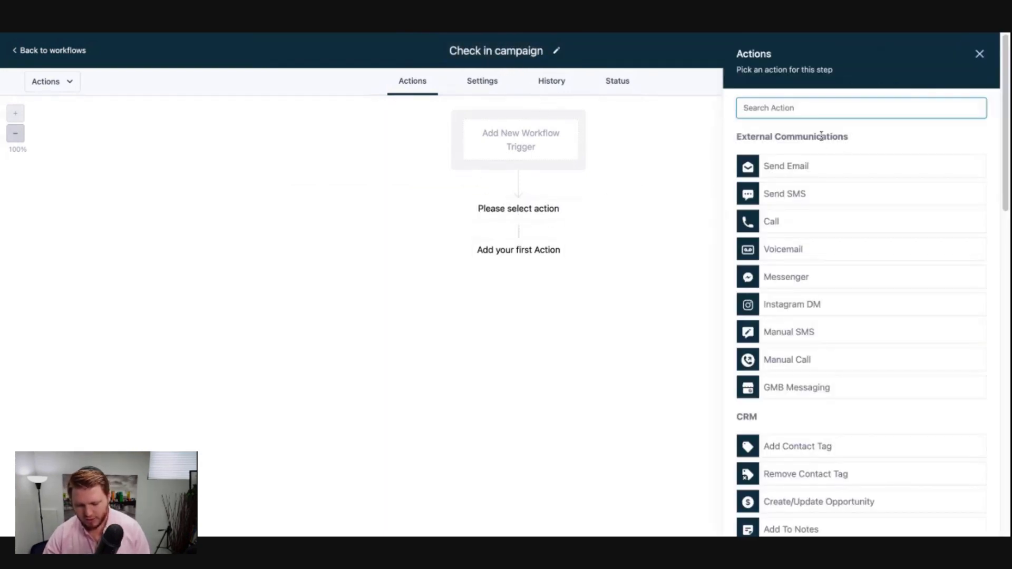
{"action": "left_click", "coordinate": [814, 193]}
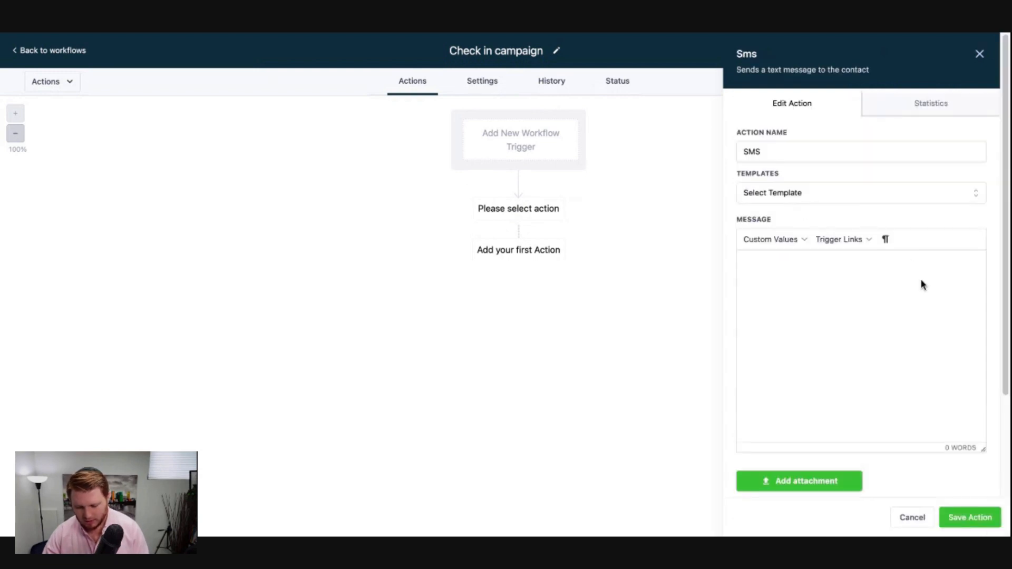
{"action": "type", "text": "Hey"}
{"action": "left_click", "coordinate": [802, 239]}
{"action": "mouse_move", "coordinate": [786, 264]}
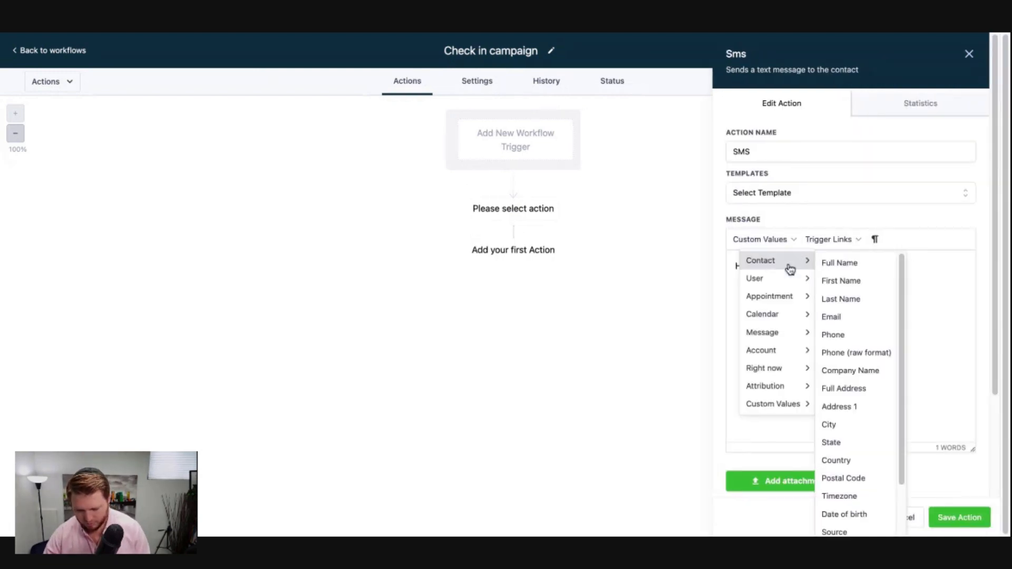
{"action": "left_click", "coordinate": [840, 280]}
{"action": "type", "text": ", it's beena"}
{"action": "key", "text": "BackSpace"}
{"action": "type", "text": "a minute since"}
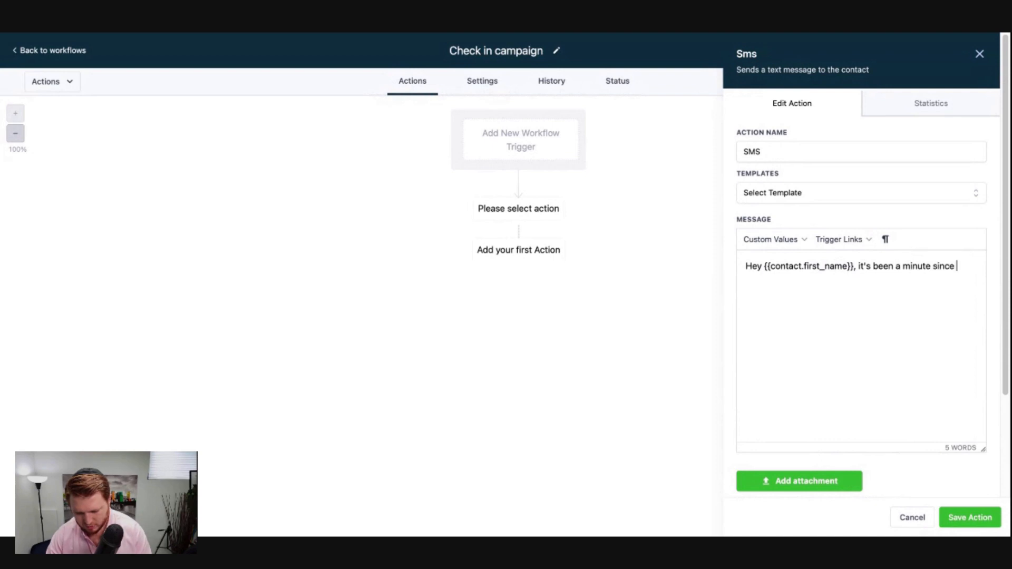
{"action": "type", "text": " we connected! How's everyone doing?"}
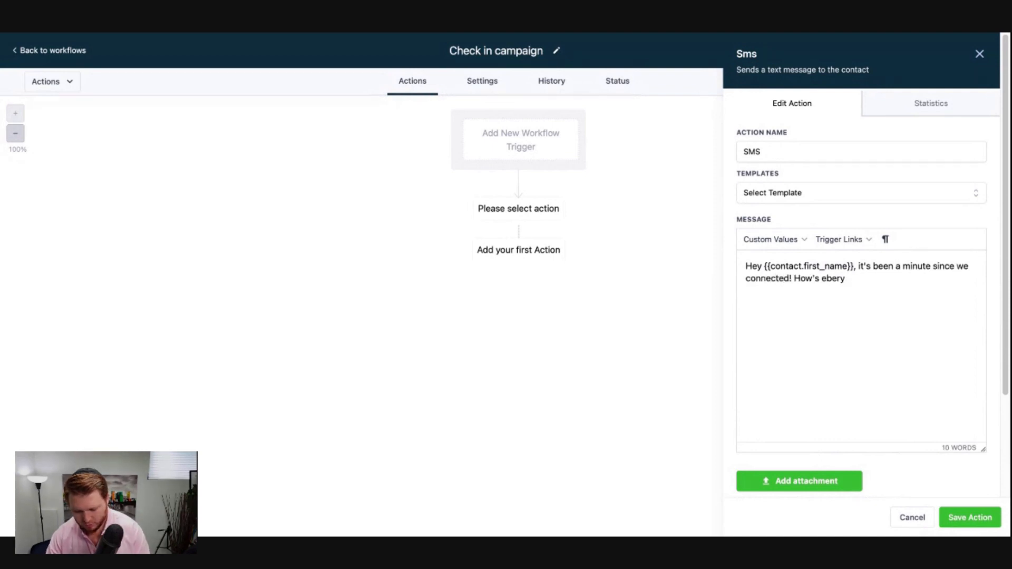
{"action": "left_click", "coordinate": [967, 514]}
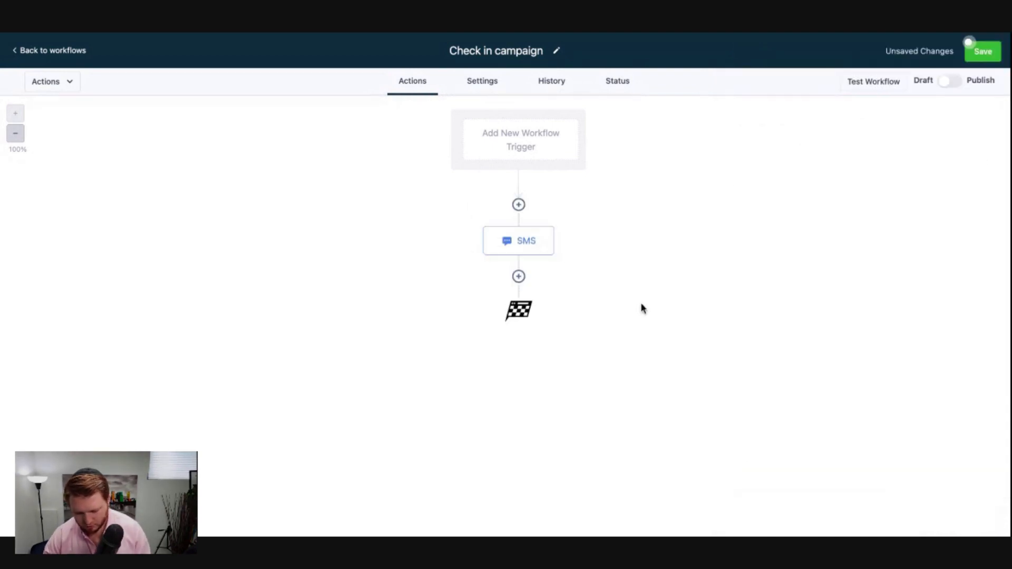
Add a Wait action with a time delay of 90 days after the first SMS
{"action": "left_click", "coordinate": [519, 277]}
{"action": "type", "text": "wait"}
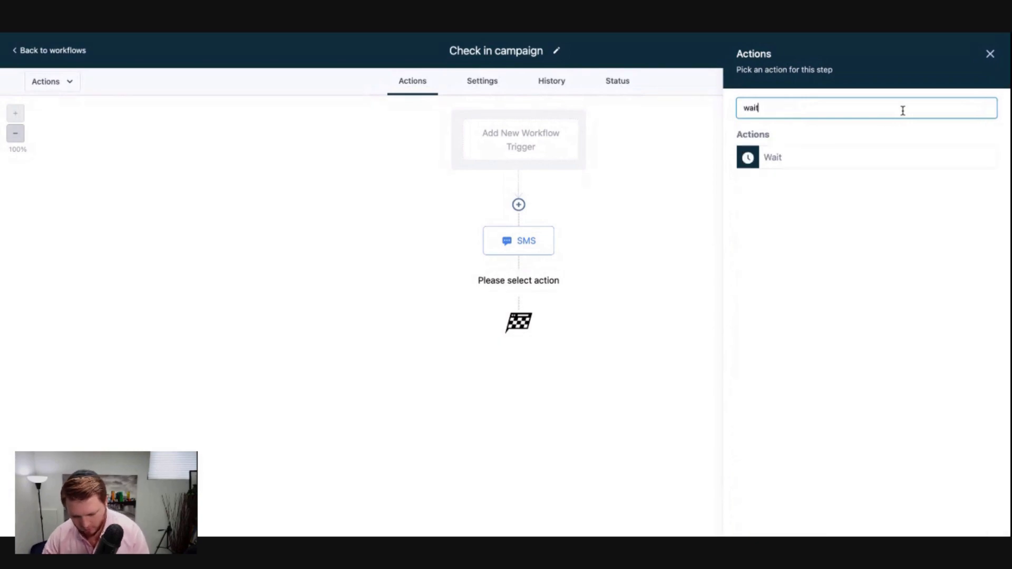
{"action": "left_click", "coordinate": [849, 164]}
{"action": "left_click", "coordinate": [532, 229]}
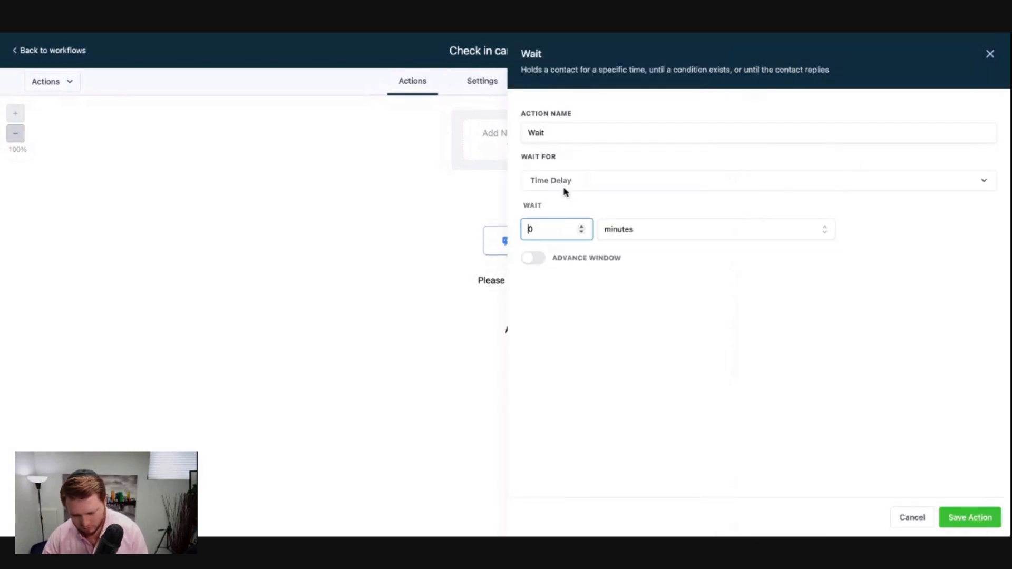
{"action": "type", "text": "90"}
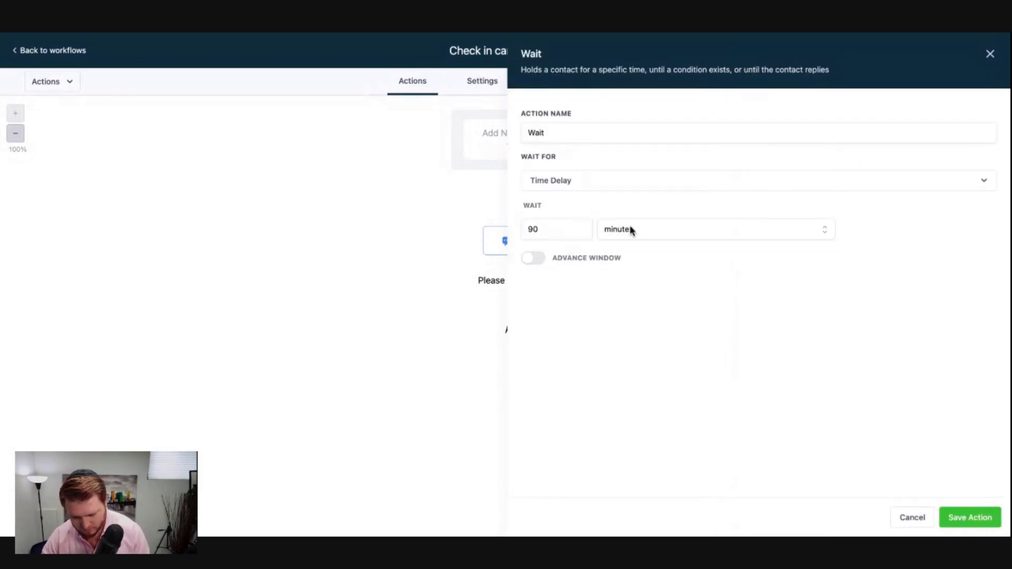
{"action": "left_click", "coordinate": [631, 229]}
{"action": "left_click", "coordinate": [645, 295]}
{"action": "left_click", "coordinate": [990, 517]}
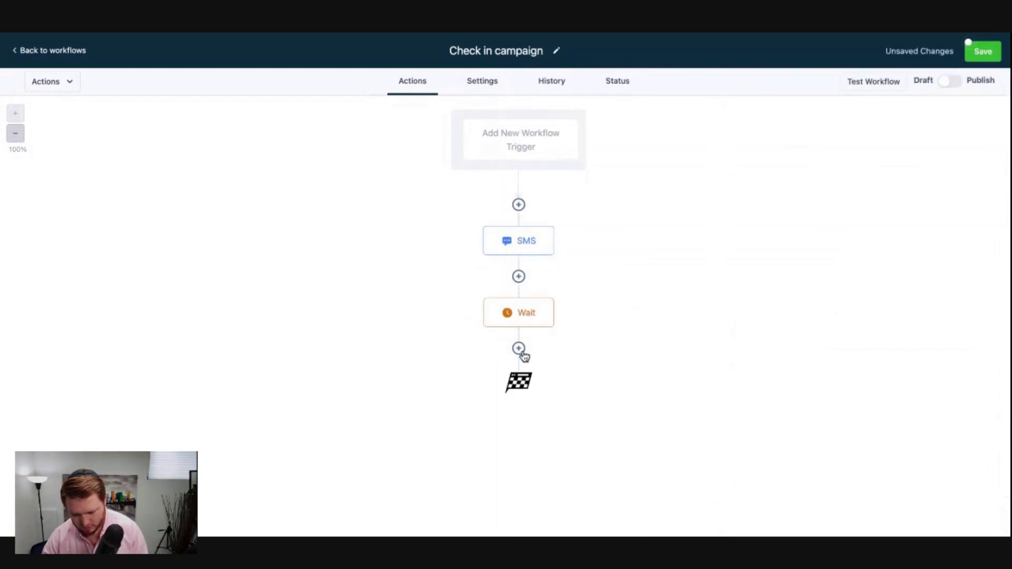
Add an SMS after the Wait: "Hi {{contact.first_name}}, haven't reached out in a while so I wanted to say hi! How are you guys? How's the house hunting coming along?"
{"action": "left_click", "coordinate": [518, 348]}
{"action": "left_click", "coordinate": [860, 193]}
{"action": "left_click", "coordinate": [780, 337]}
{"action": "type", "text": "Hi"}
{"action": "left_click", "coordinate": [771, 239]}
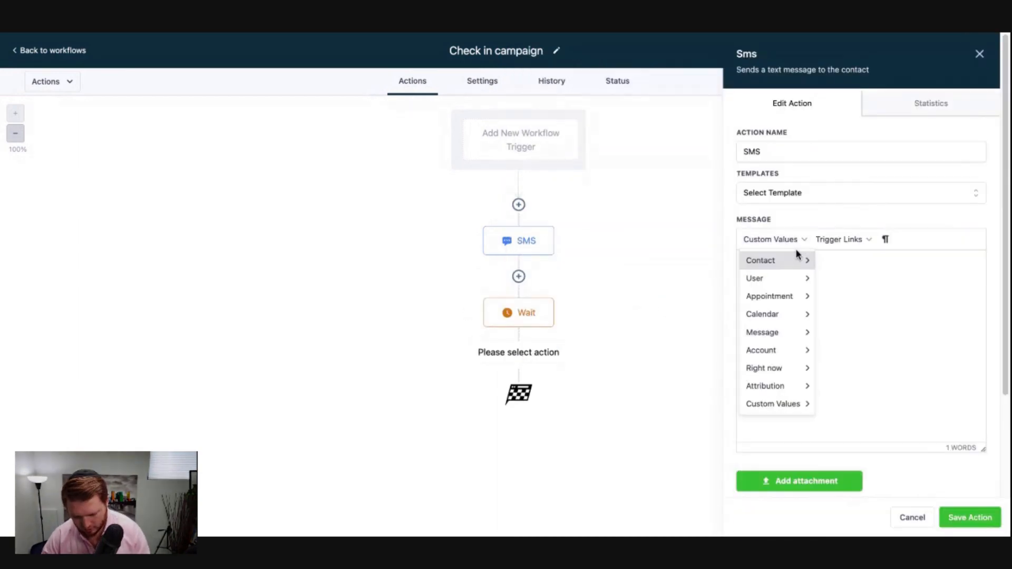
{"action": "mouse_move", "coordinate": [795, 258]}
{"action": "left_click", "coordinate": [836, 282]}
{"action": "type", "text": ", haven't reache"}
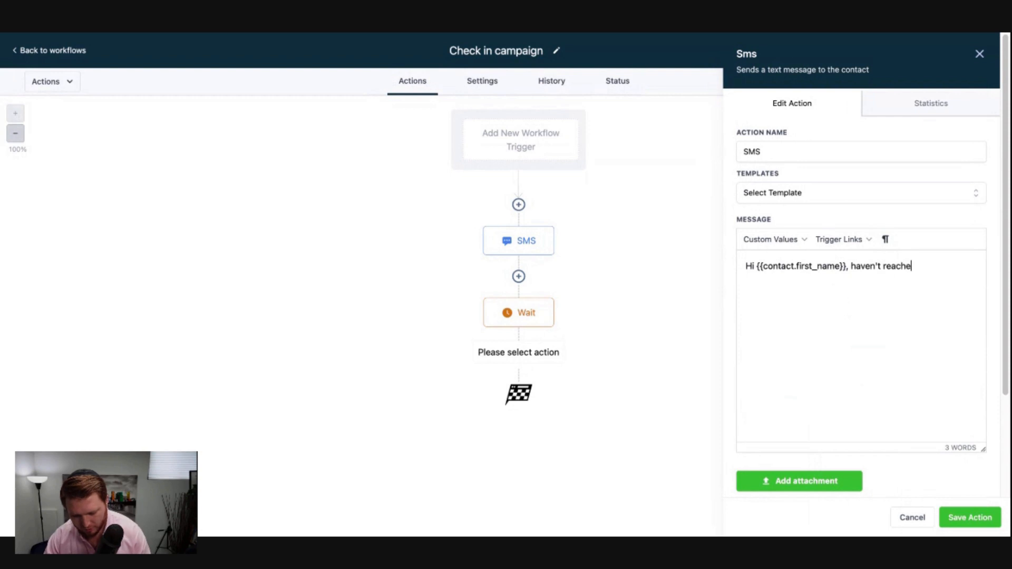
{"action": "type", "text": "d out in a while so"}
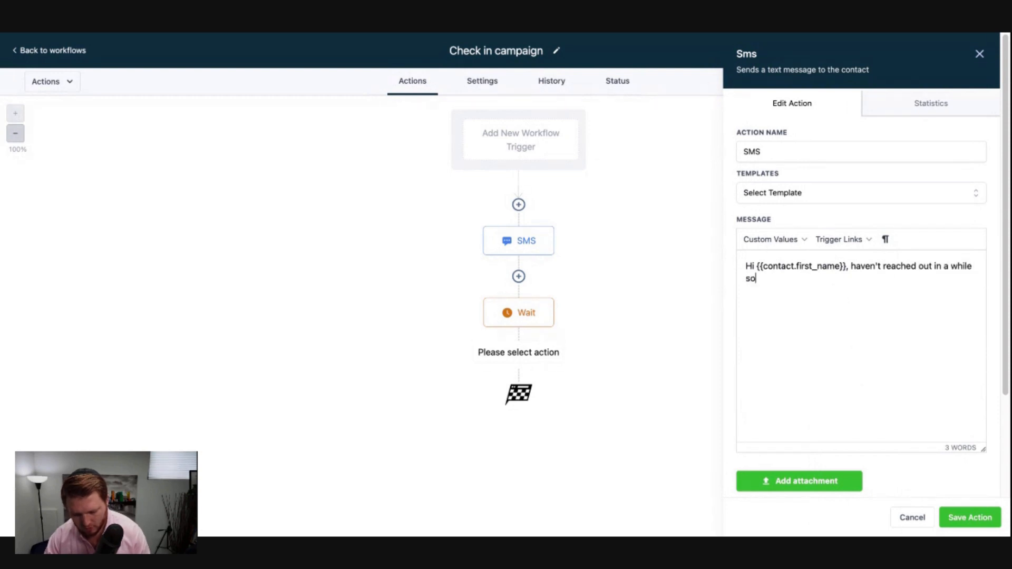
{"action": "type", "text": " I wanted to say hi! How are you g"}
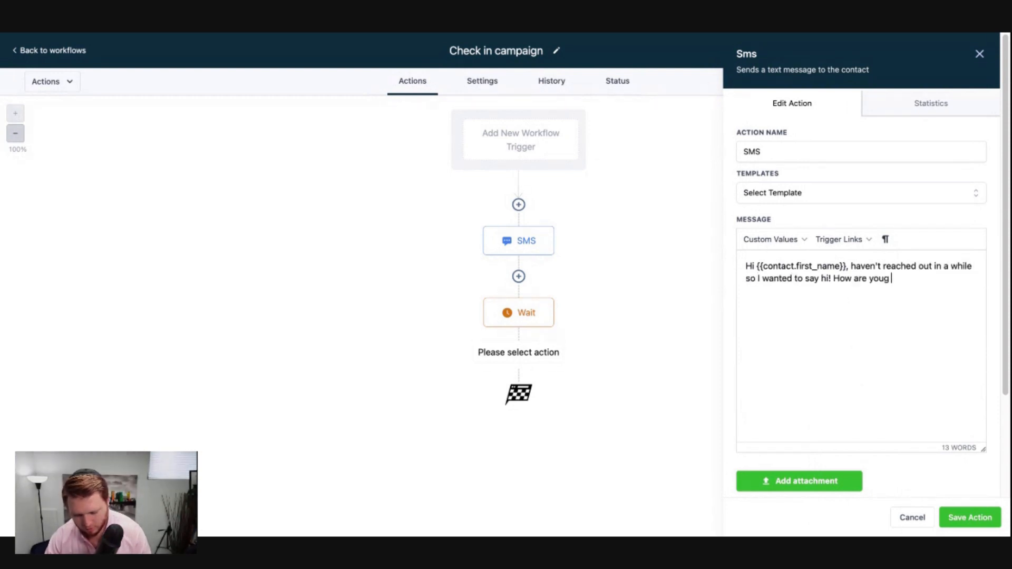
{"action": "type", "text": "uys? How's the house h"}
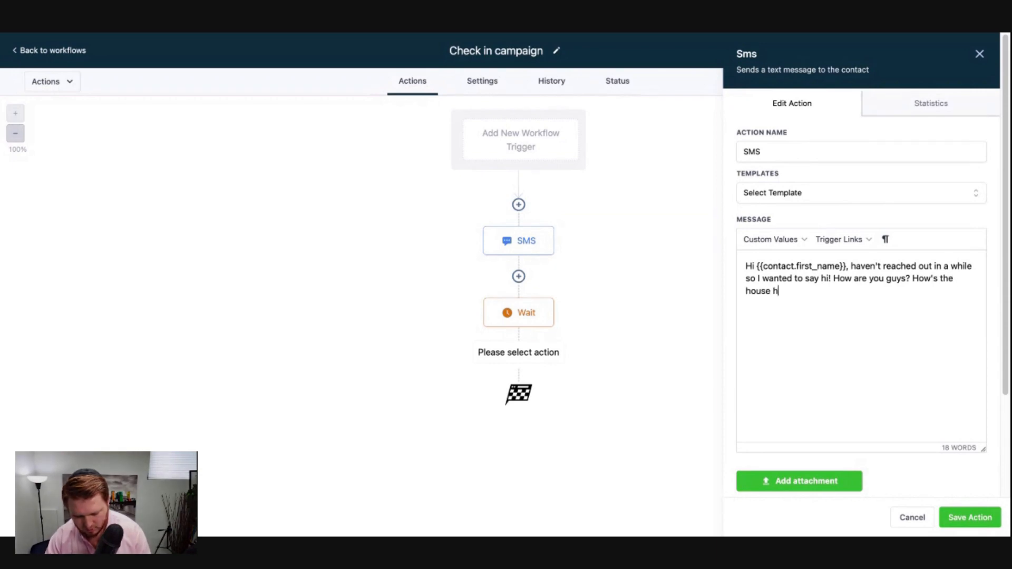
{"action": "type", "text": "unting coming along?"}
{"action": "left_click", "coordinate": [970, 517]}
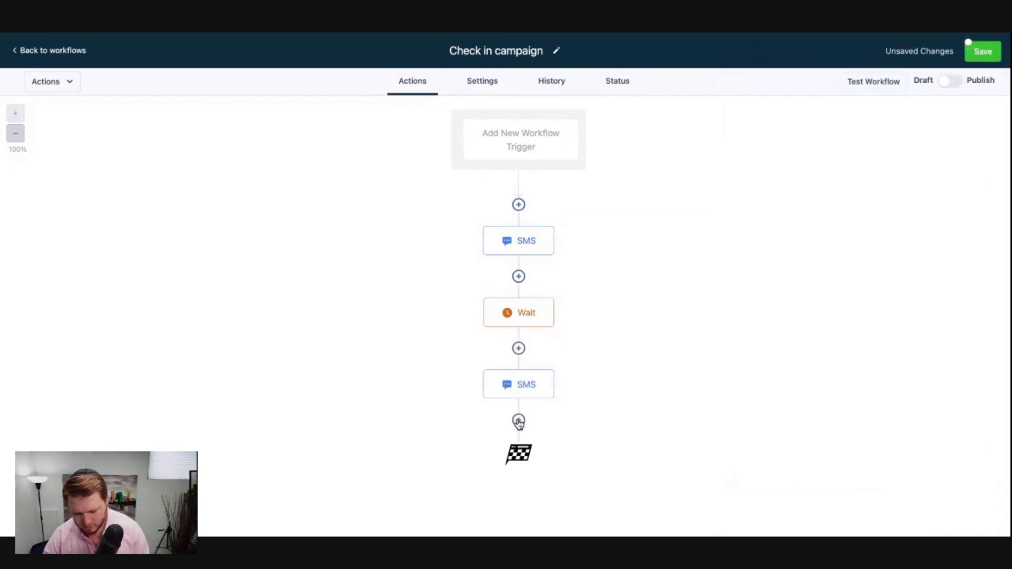
Add another Wait action with a time delay after the second SMS
{"action": "left_click", "coordinate": [519, 419]}
{"action": "type", "text": "wait"}
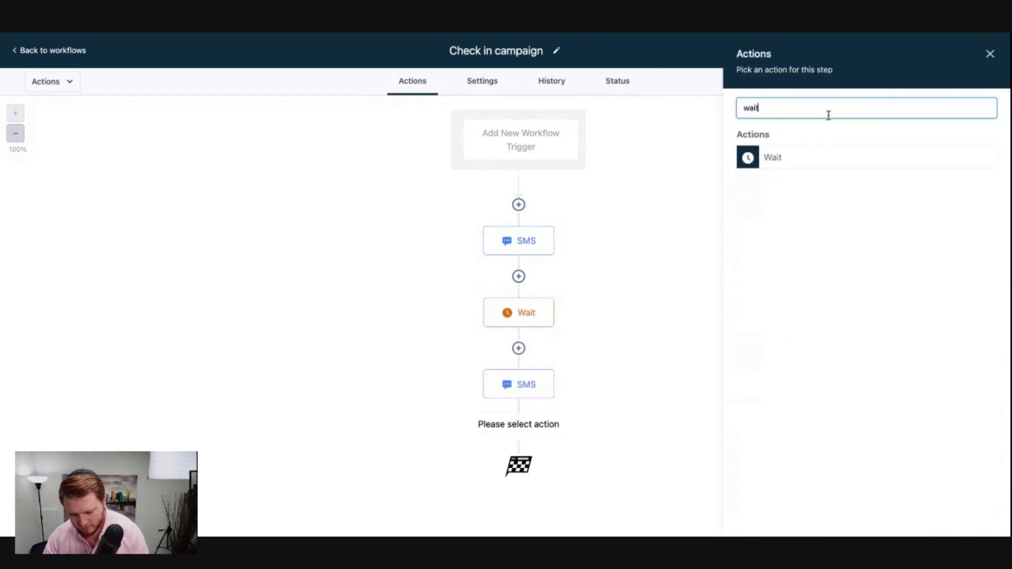
{"action": "left_click", "coordinate": [843, 167]}
{"action": "left_click", "coordinate": [557, 229]}
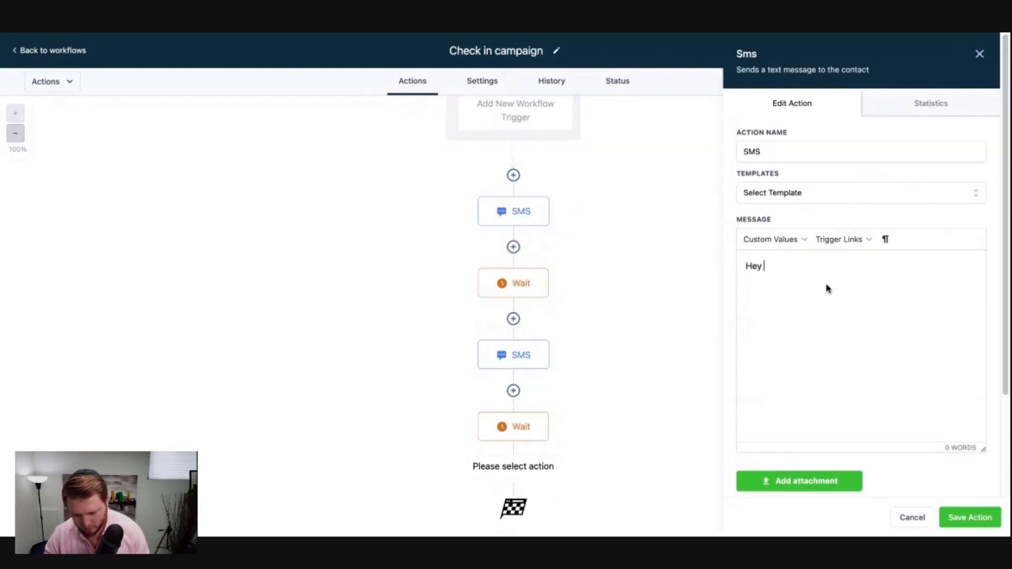
Write the third SMS to {{contact.first_name}} with the sender's name, asking "Have you managed to find a home yet or are you guys still looking?"
{"action": "left_click", "coordinate": [820, 239]}
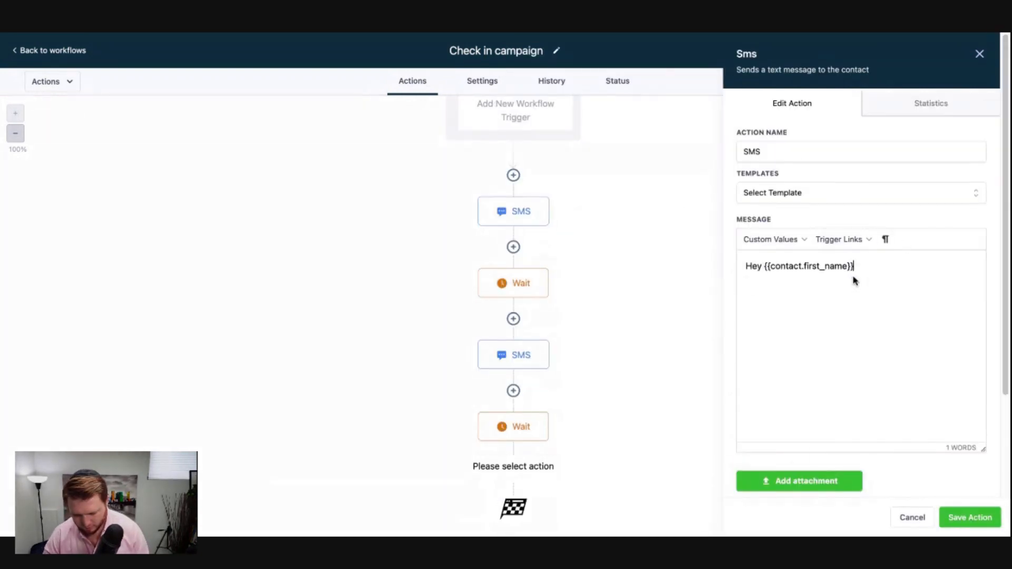
{"action": "type", "text": "it's Ol"}
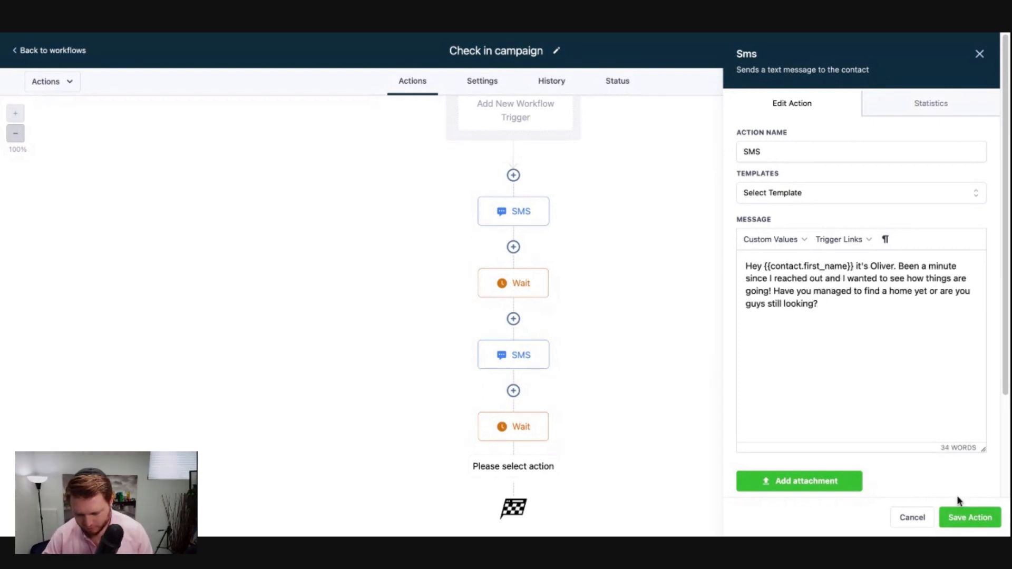
{"action": "left_click", "coordinate": [968, 517]}
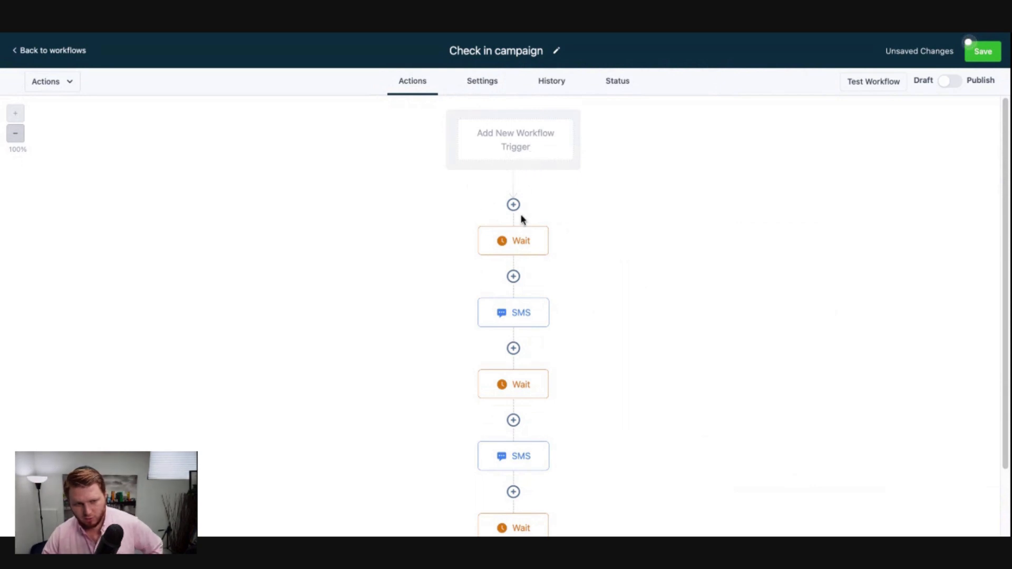
Review the first SMS message, the delay of the Wait that follows it, and the second SMS message, leaving them as they are
{"action": "left_click", "coordinate": [525, 313]}
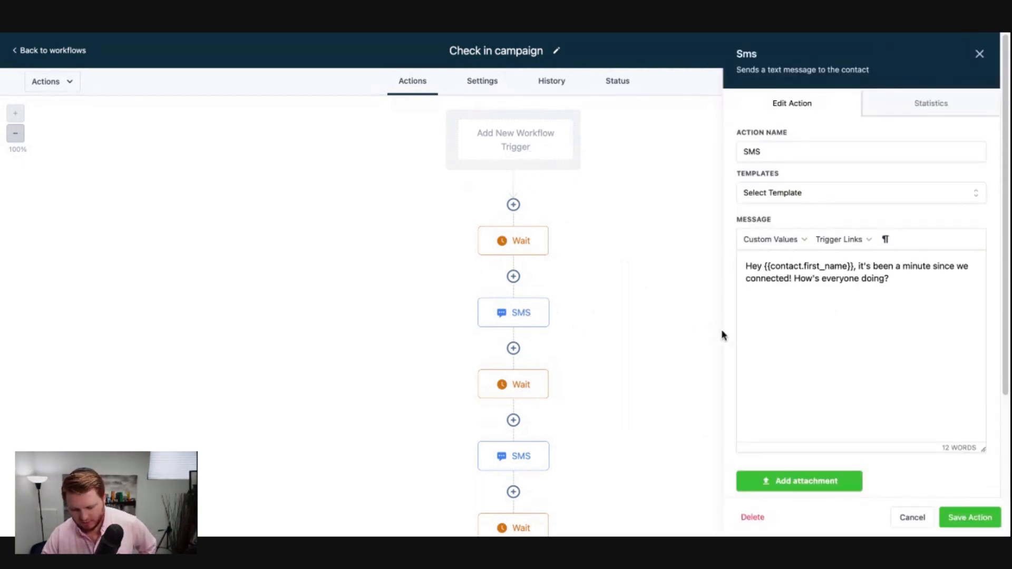
{"action": "scroll", "coordinate": [785, 354], "scroll_direction": "down", "scroll_amount": 1}
{"action": "scroll", "coordinate": [520, 368], "scroll_direction": "down", "scroll_amount": 1}
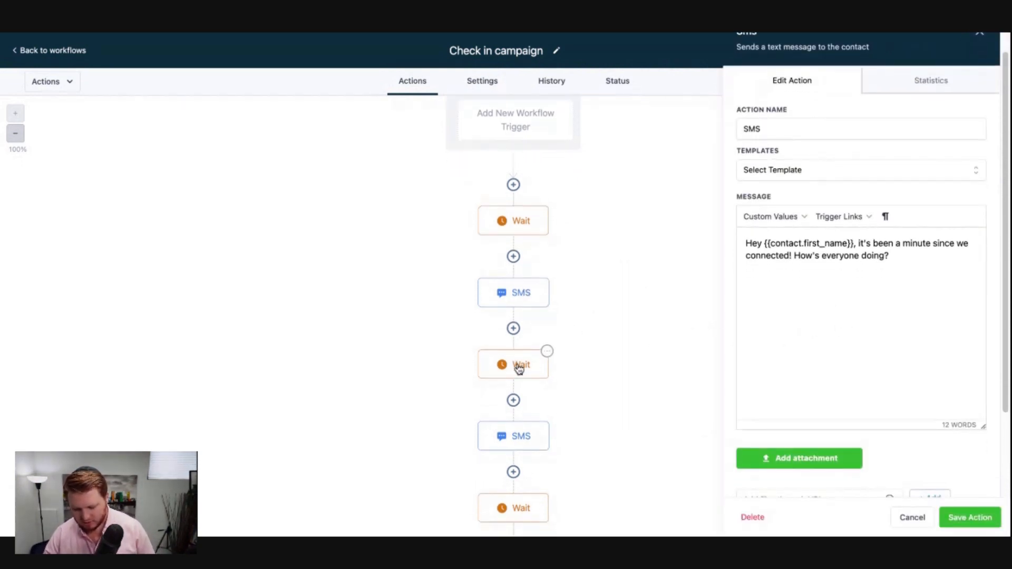
{"action": "left_click", "coordinate": [519, 369]}
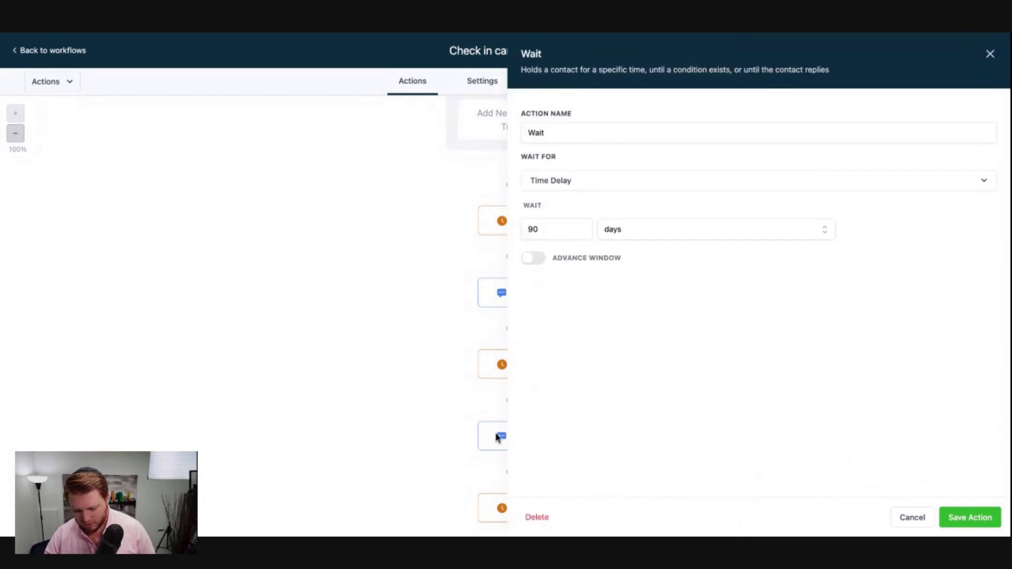
{"action": "left_click", "coordinate": [912, 517]}
{"action": "left_click", "coordinate": [518, 436]}
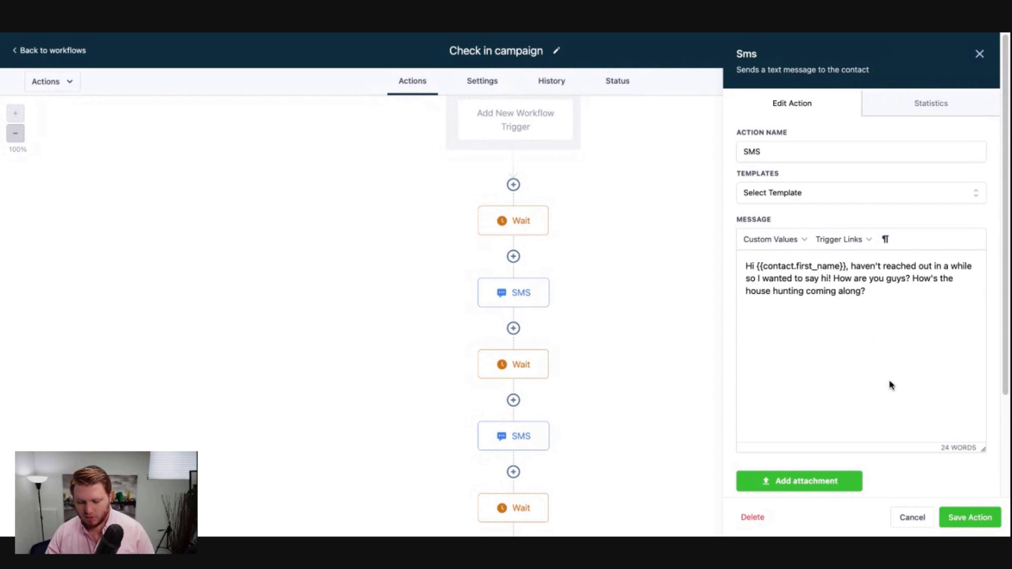
{"action": "scroll", "coordinate": [890, 384], "scroll_direction": "down", "scroll_amount": 3}
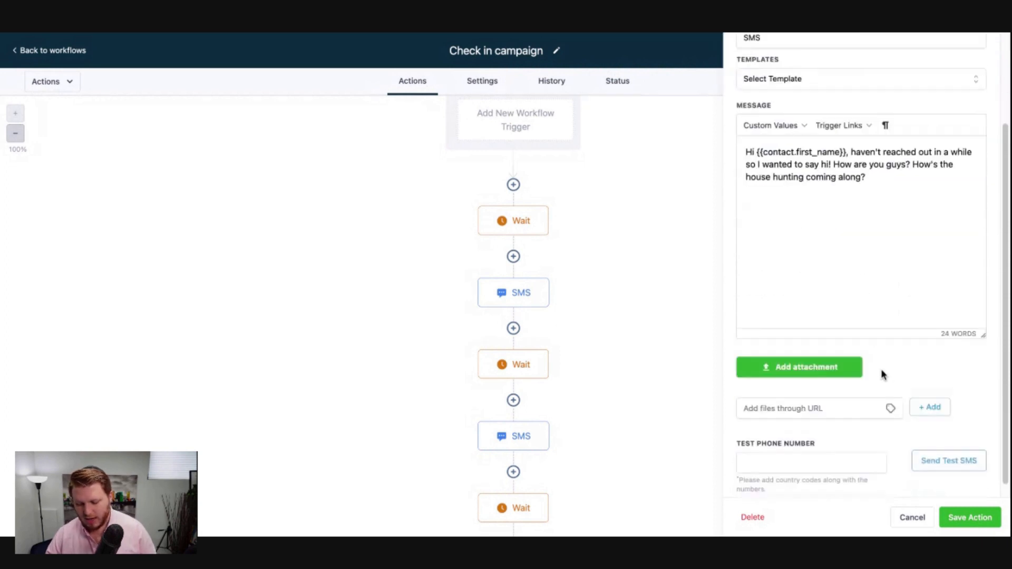
{"action": "left_click", "coordinate": [899, 517]}
{"action": "left_click", "coordinate": [524, 445]}
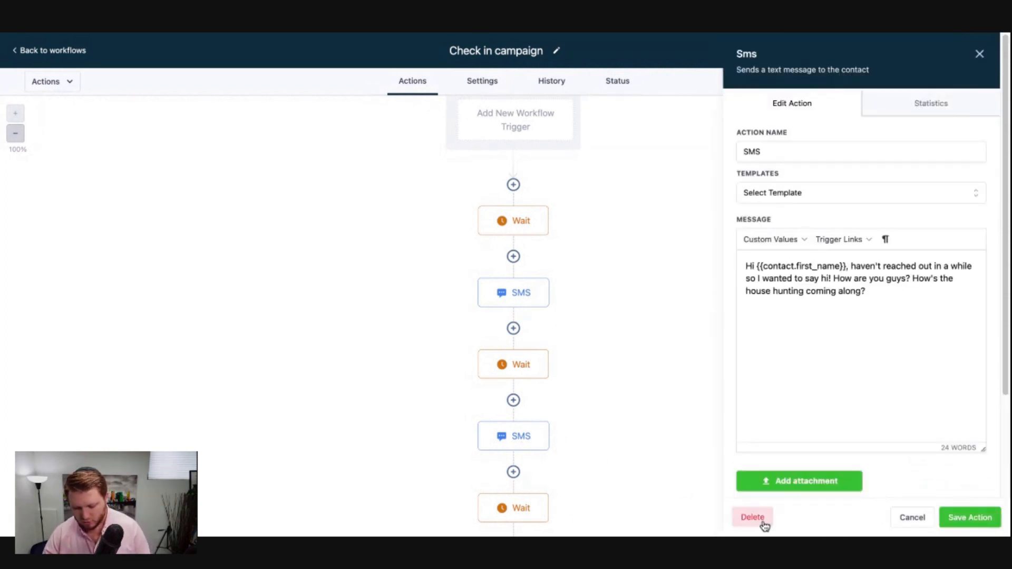
{"action": "left_click", "coordinate": [897, 518]}
Check the time delay of the last Wait action and the text of the final SMS, closing both without edits
{"action": "left_click", "coordinate": [520, 510]}
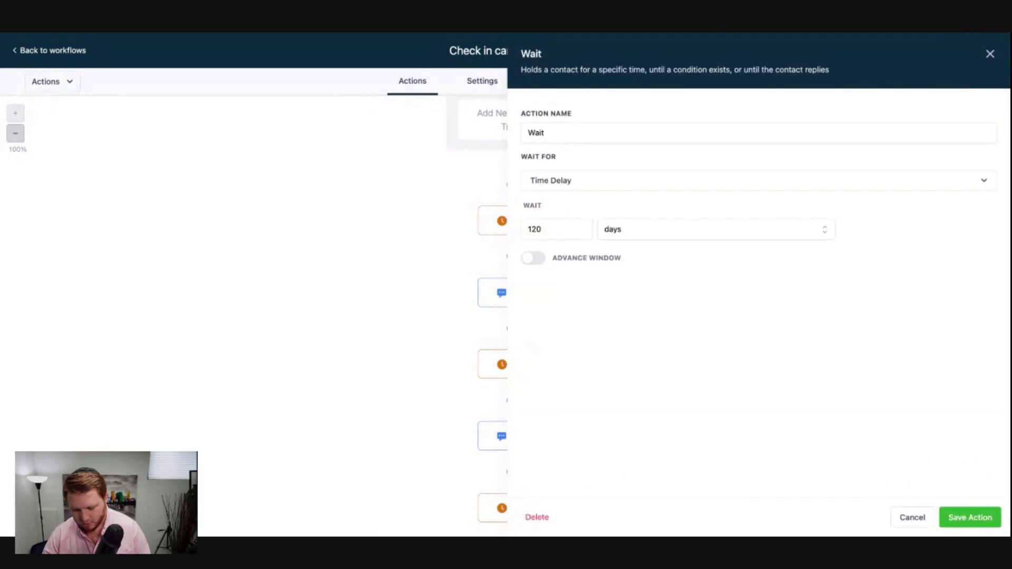
{"action": "left_click", "coordinate": [911, 518]}
{"action": "scroll", "coordinate": [674, 453], "scroll_direction": "down", "scroll_amount": 3}
{"action": "left_click", "coordinate": [522, 426]}
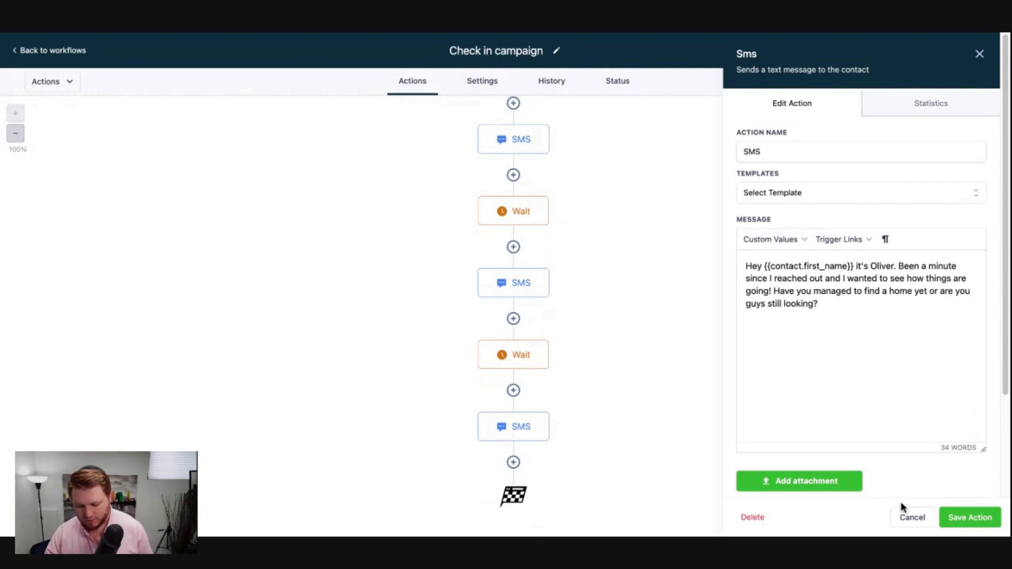
{"action": "left_click", "coordinate": [919, 519]}
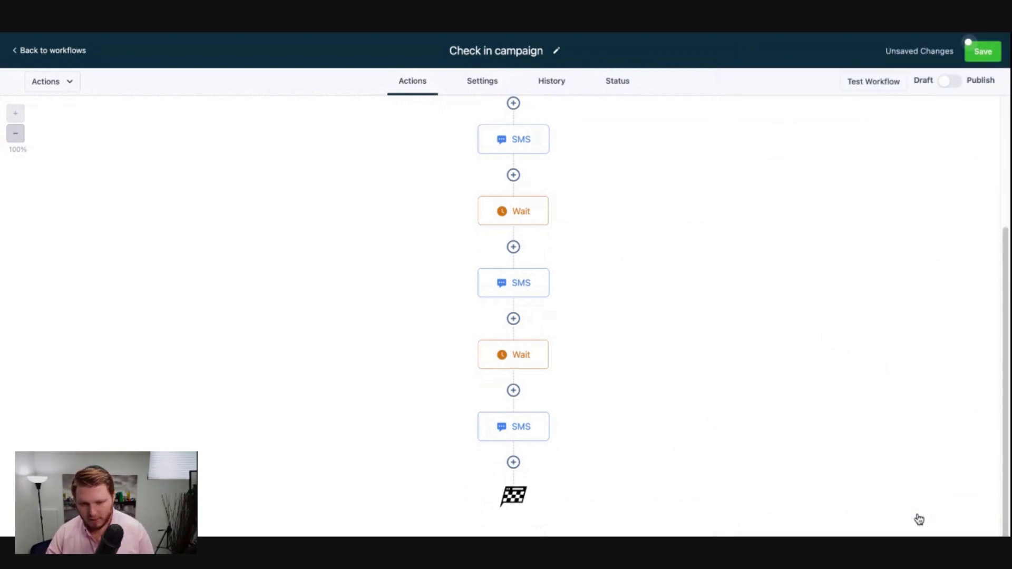
Save the Check in campaign workflow and return to the workflows list
{"action": "scroll", "coordinate": [788, 432], "scroll_direction": "up", "scroll_amount": 5}
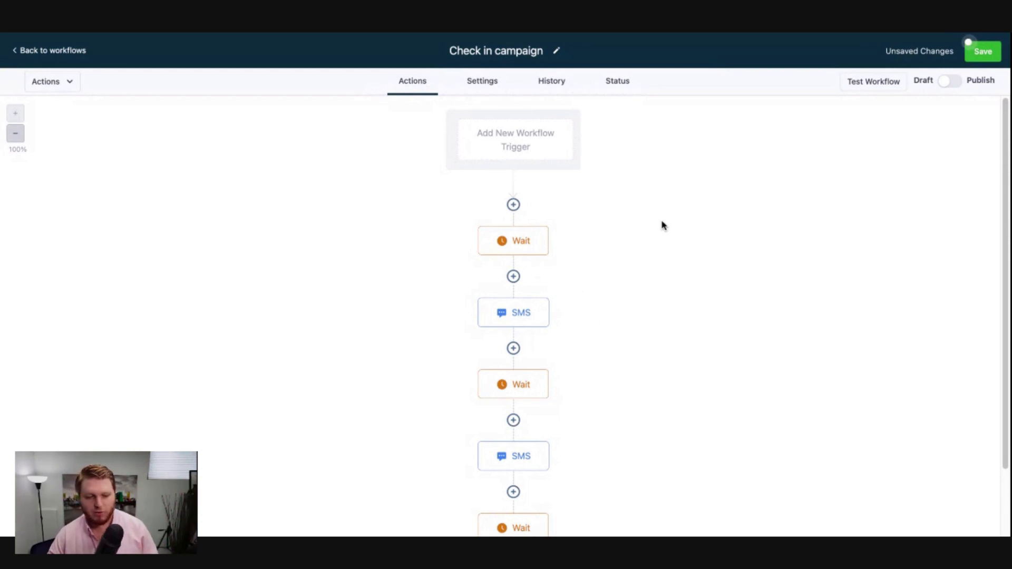
{"action": "scroll", "coordinate": [777, 188], "scroll_direction": "down", "scroll_amount": 1}
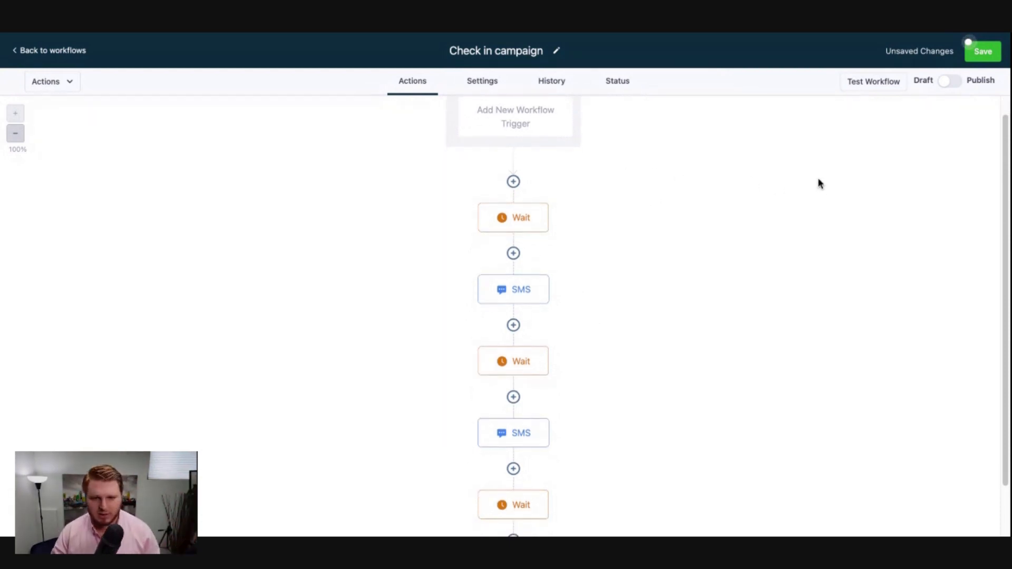
{"action": "left_click", "coordinate": [980, 54]}
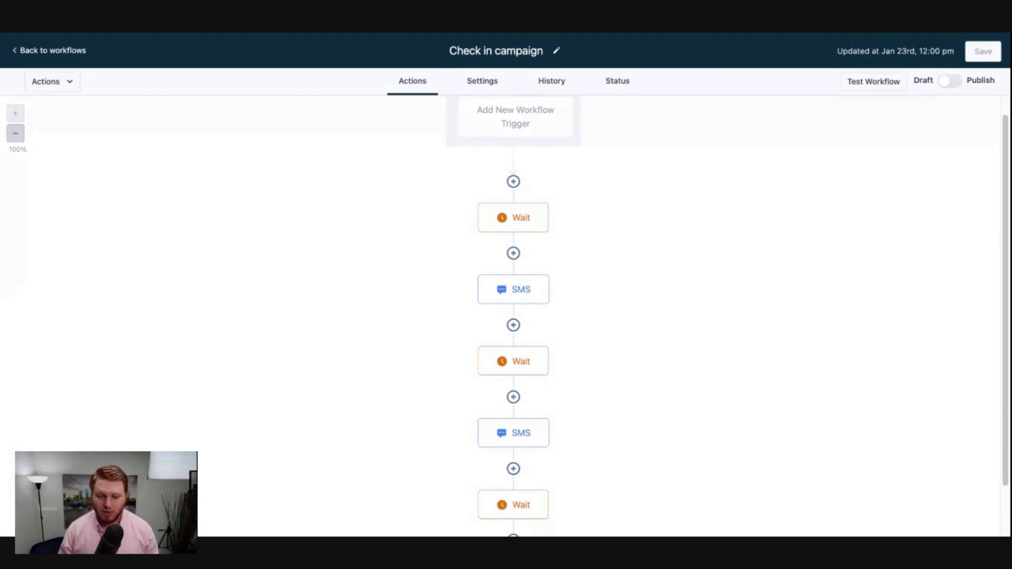
{"action": "left_click", "coordinate": [43, 53]}
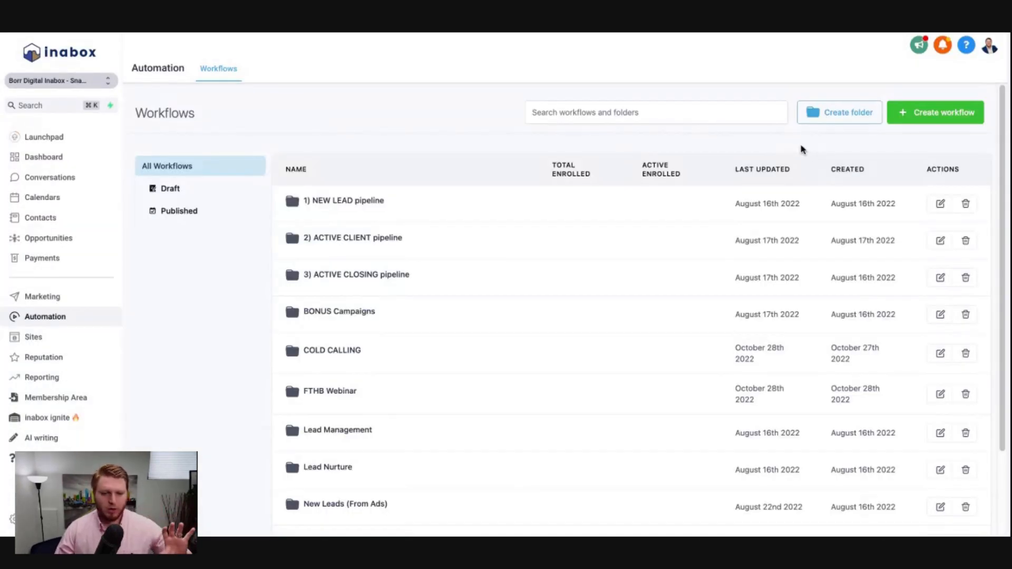